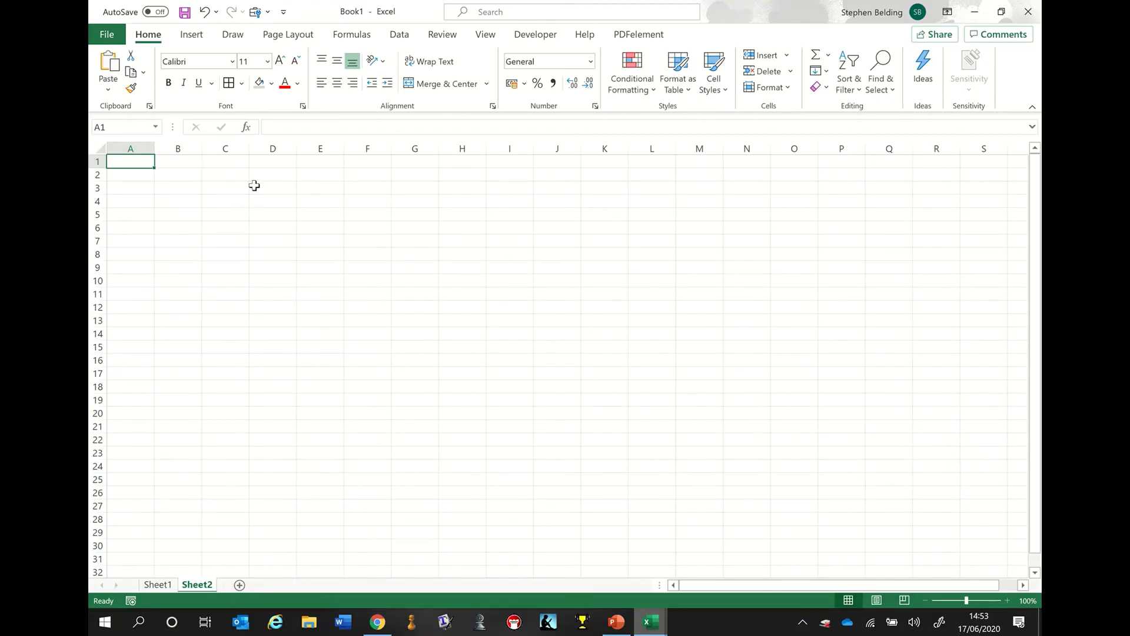
click(98, 147)
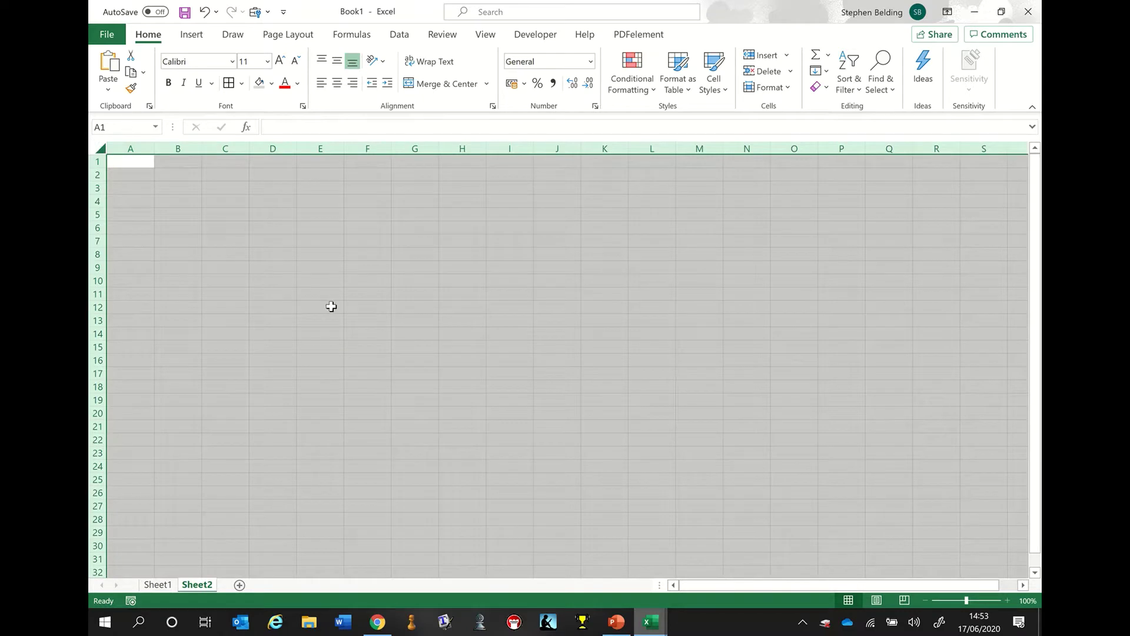
click(189, 172)
click(224, 176)
click(226, 189)
click(229, 202)
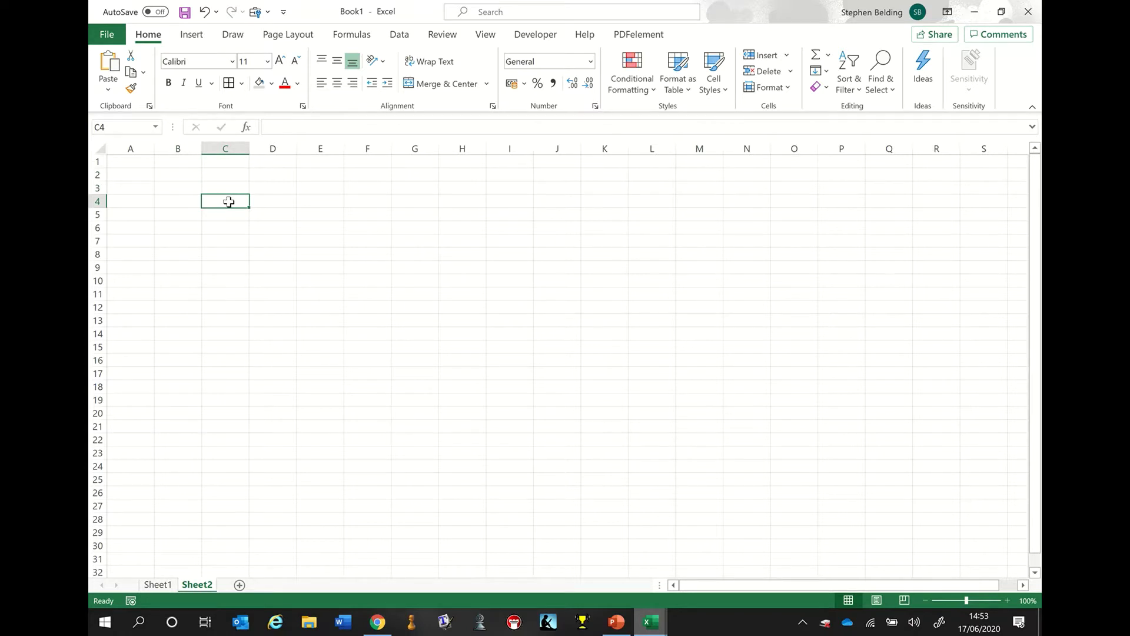
Enter the label "Temperature (0C)" in cell A1 and auto-fit column A to it
click(145, 157)
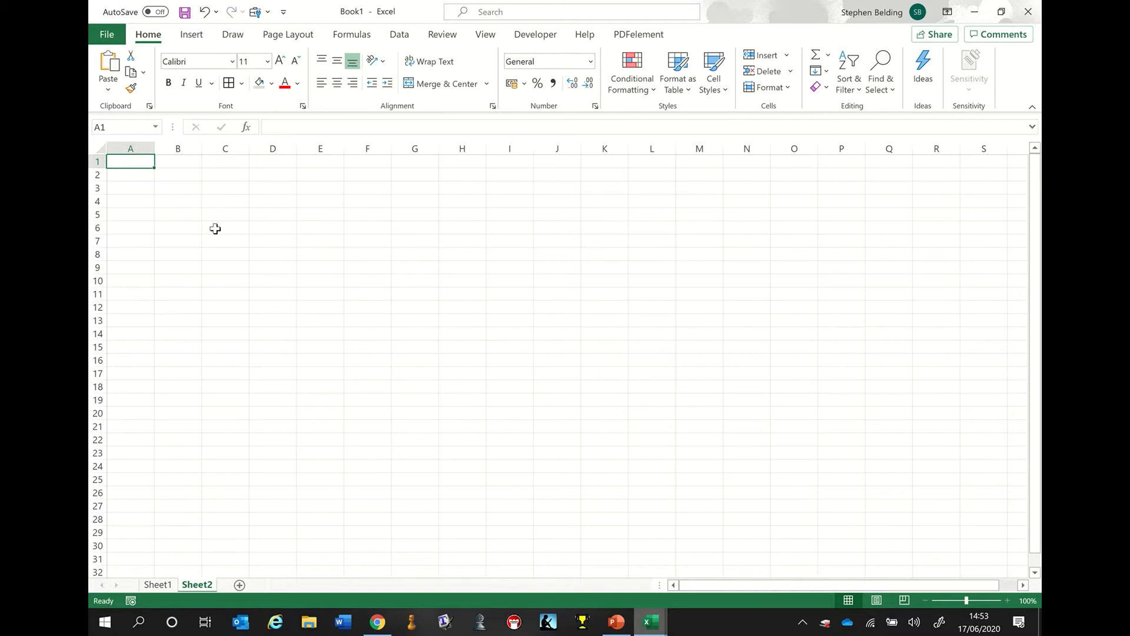
text(Temper)
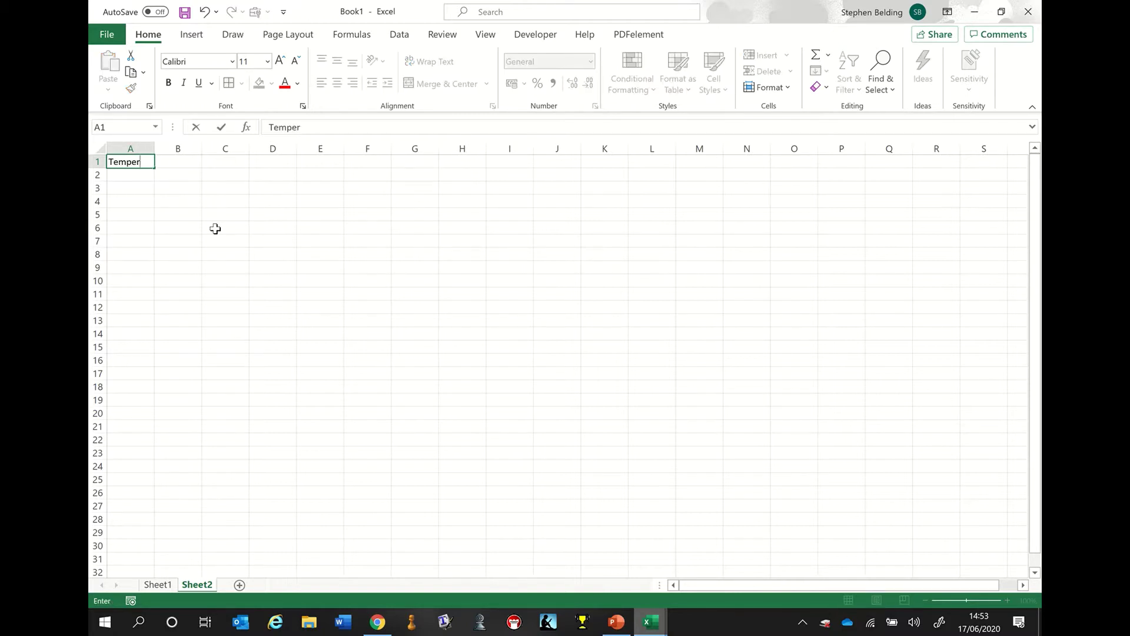
text(ature (0C))
click(216, 229)
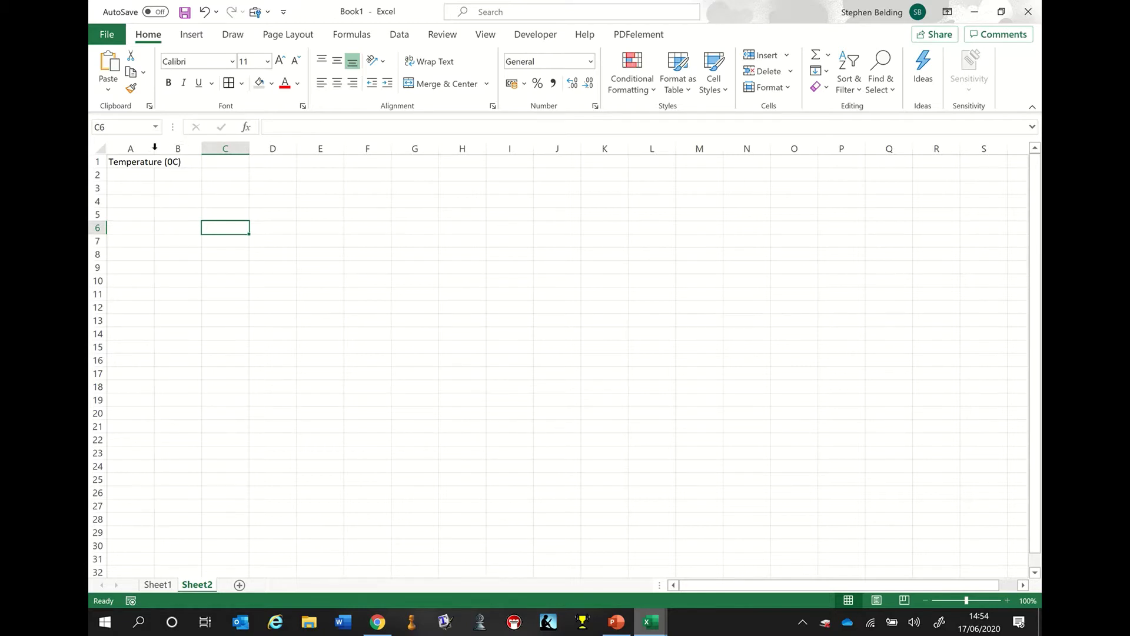
double_click(155, 149)
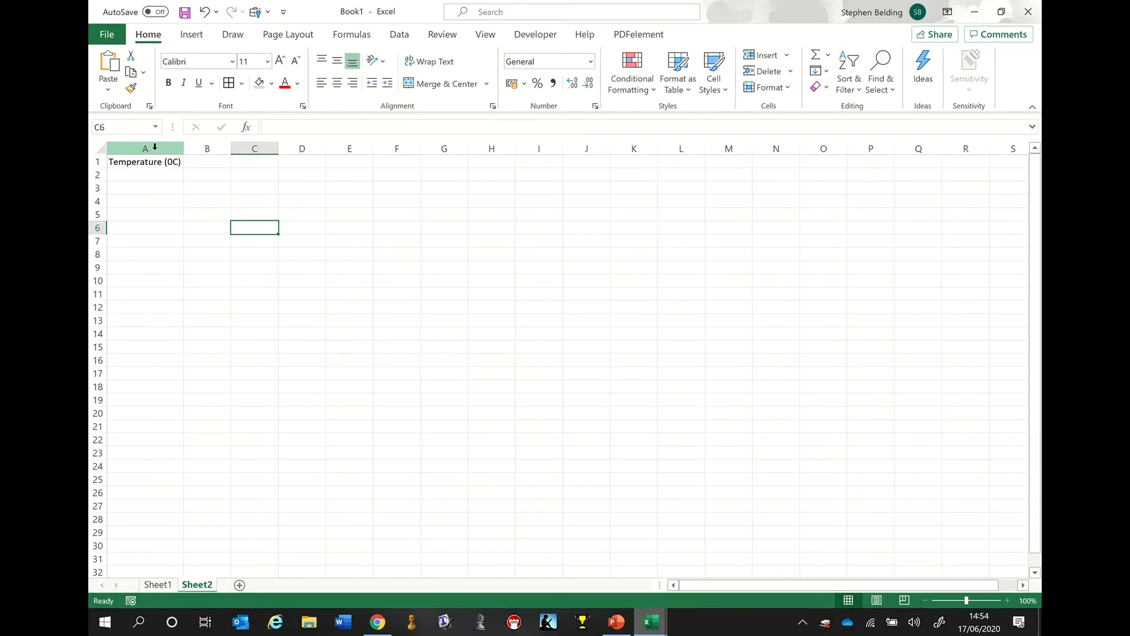
Format the 0 in the "Temperature (0C)" label in A1 as superscript so it reads as a degree sign
click(164, 162)
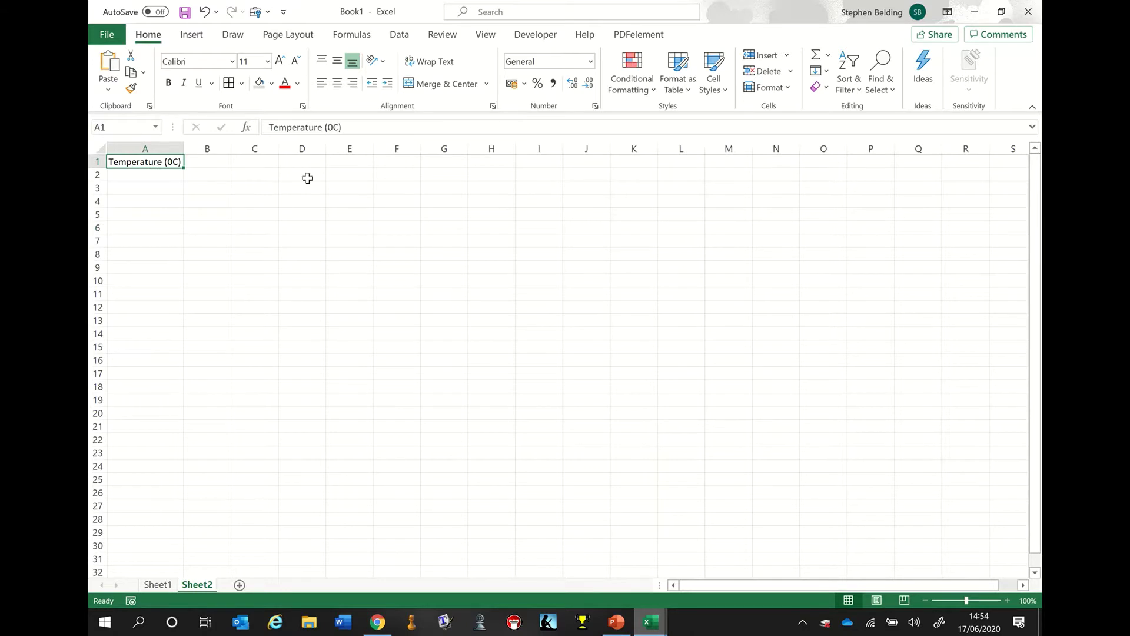
click(331, 127)
key(shift+Right)
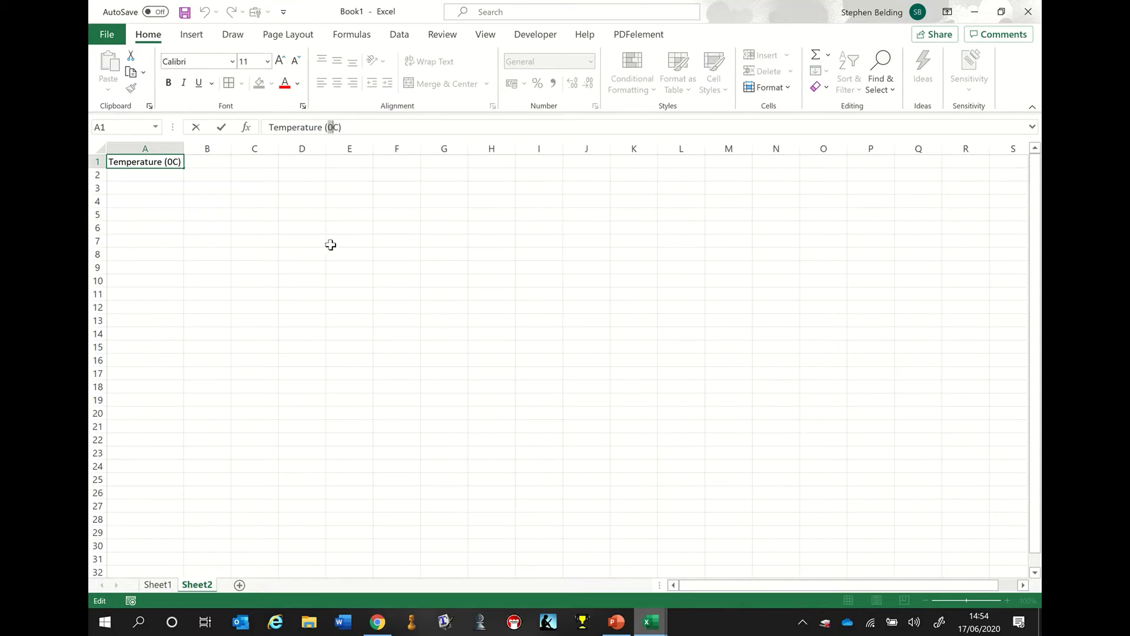
right_click(331, 127)
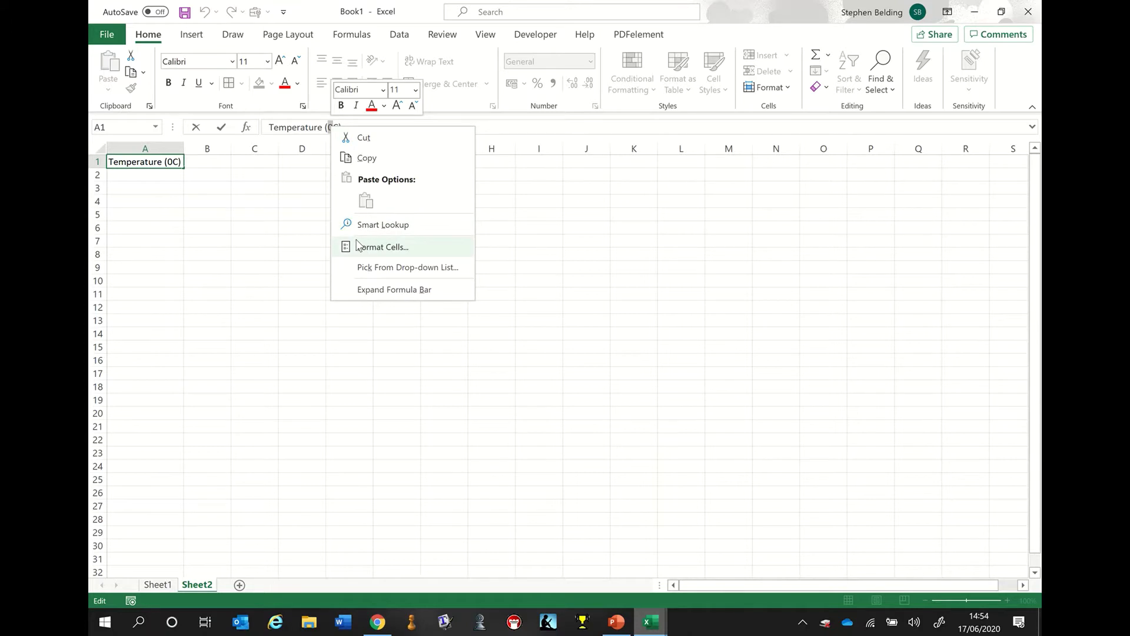
click(383, 247)
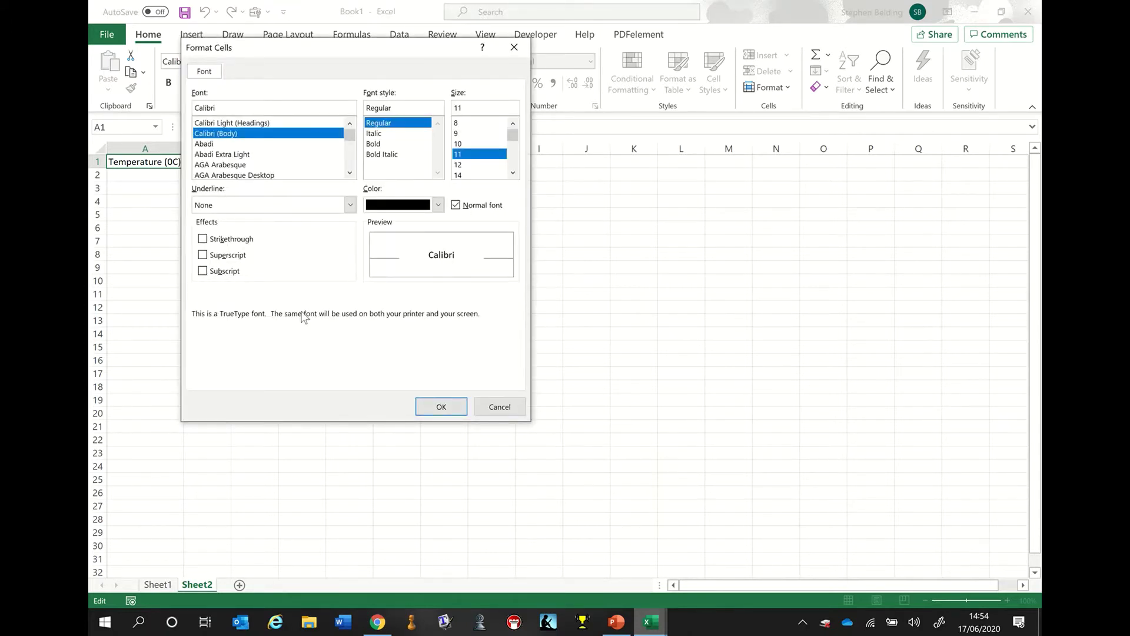
click(203, 255)
click(438, 407)
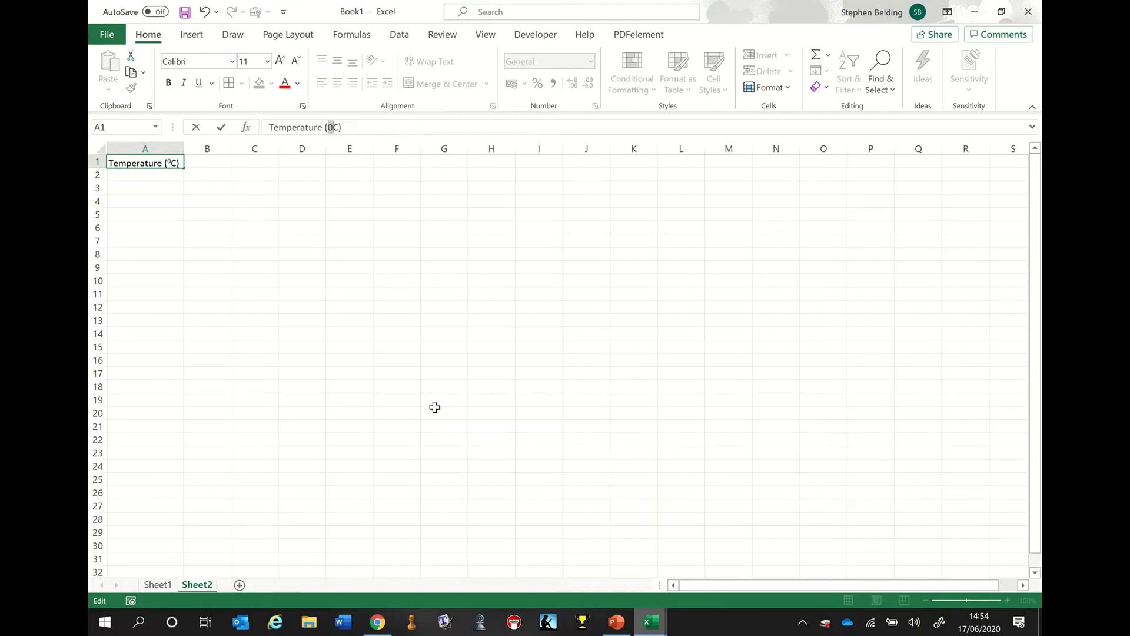
click(435, 407)
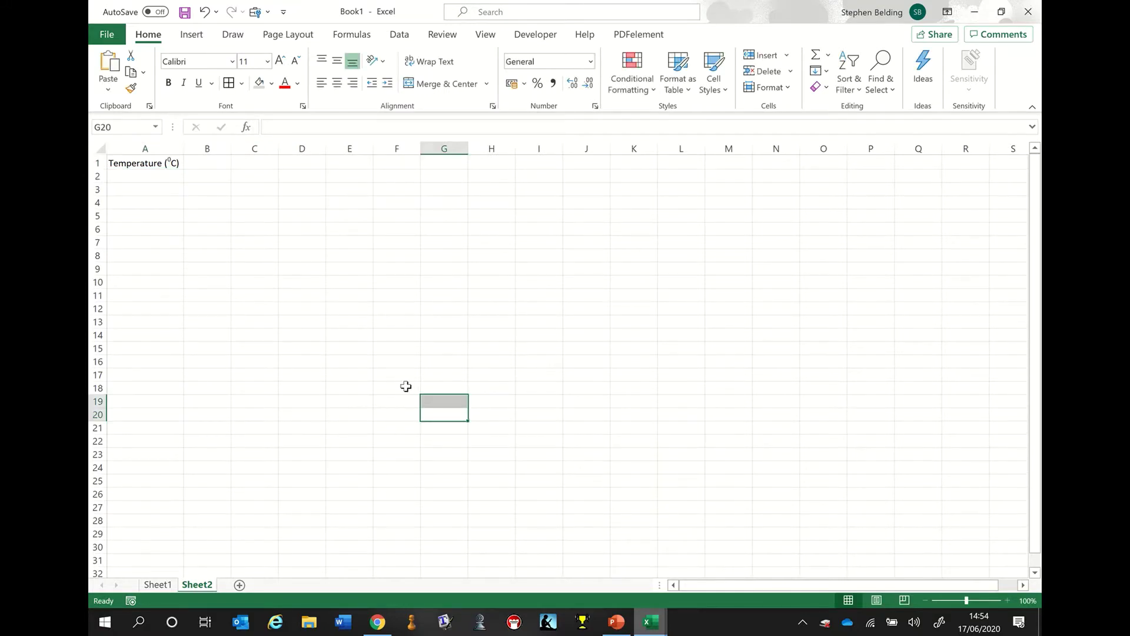
Enter the label "Solubility (g/100 g water)" in cell A2 and auto-fit column A to it
click(156, 178)
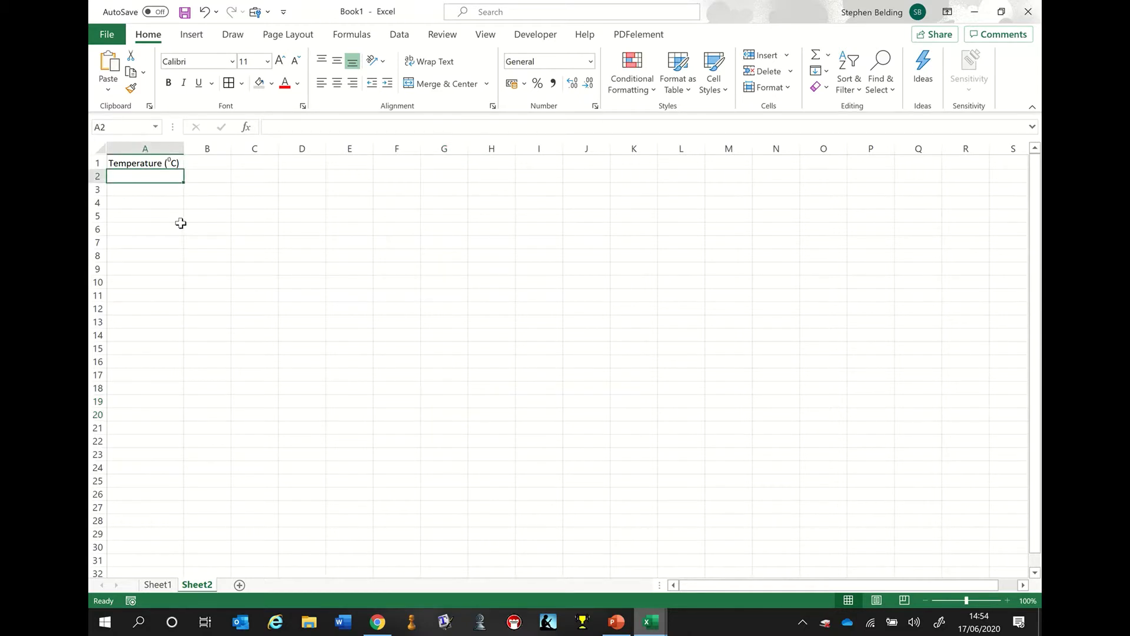
text(Sol)
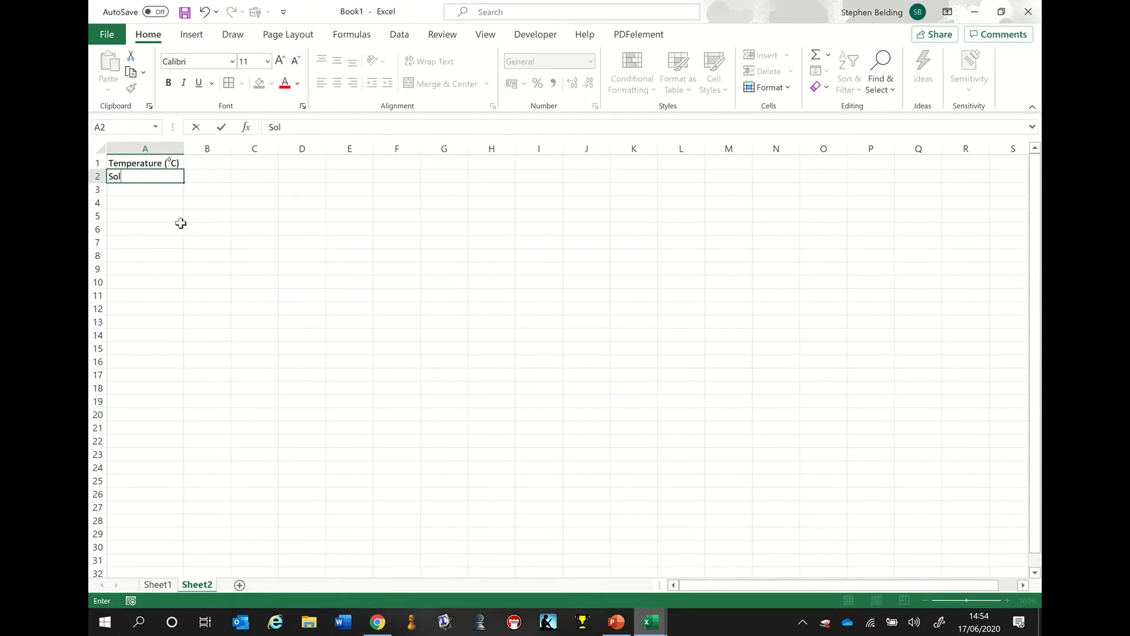
text(ubility ())
key(ctrl+Return)
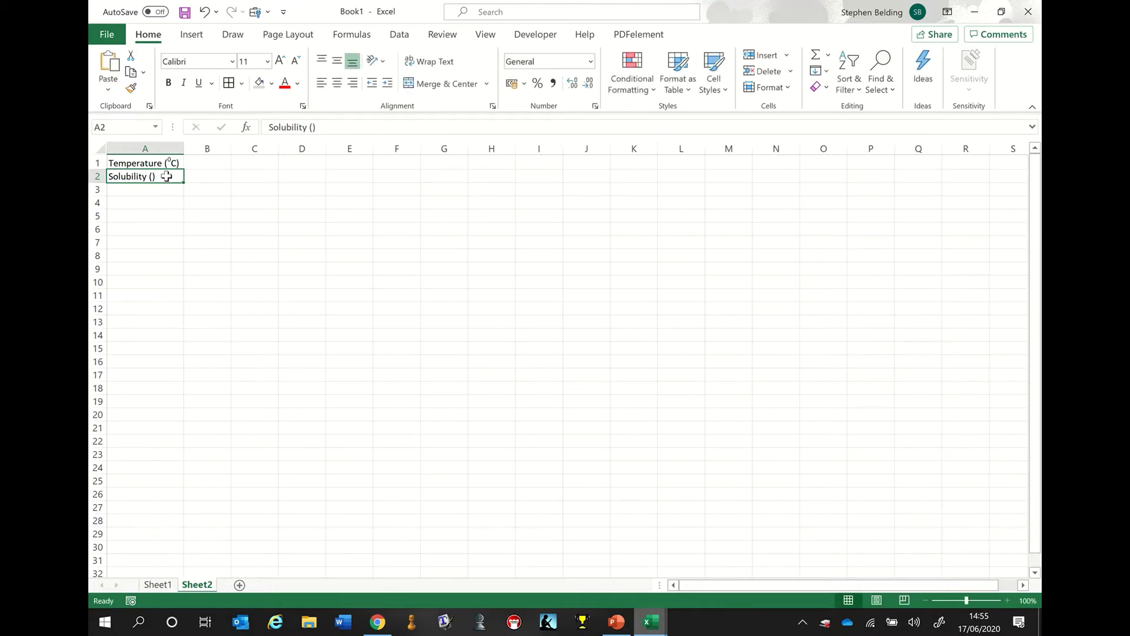
click(312, 127)
text(g)
text(/100 )
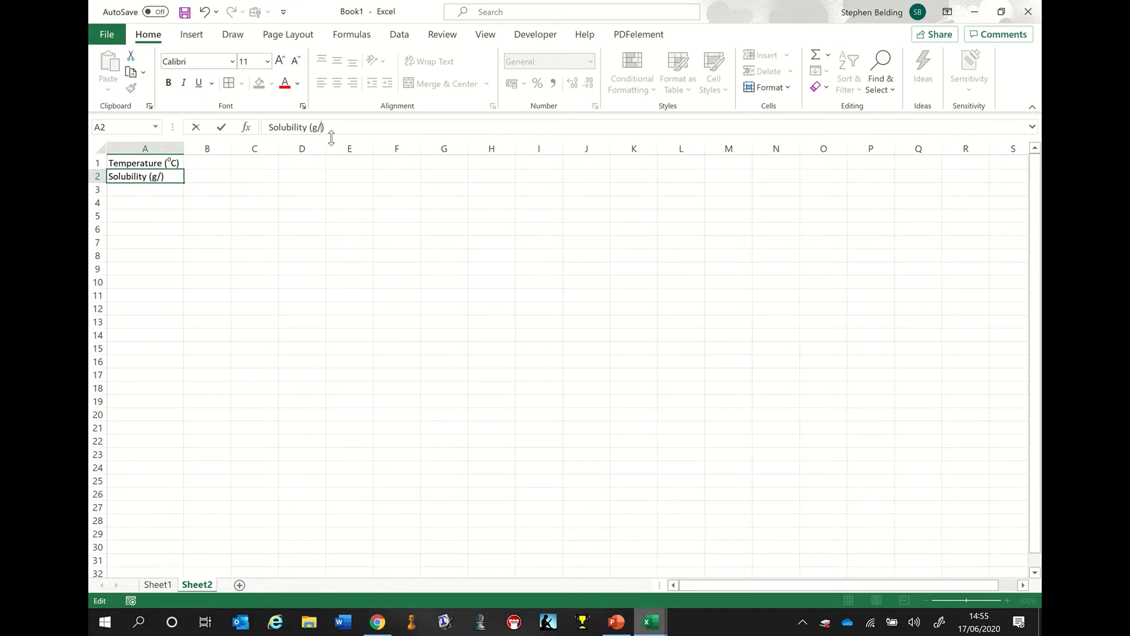
text(g water)
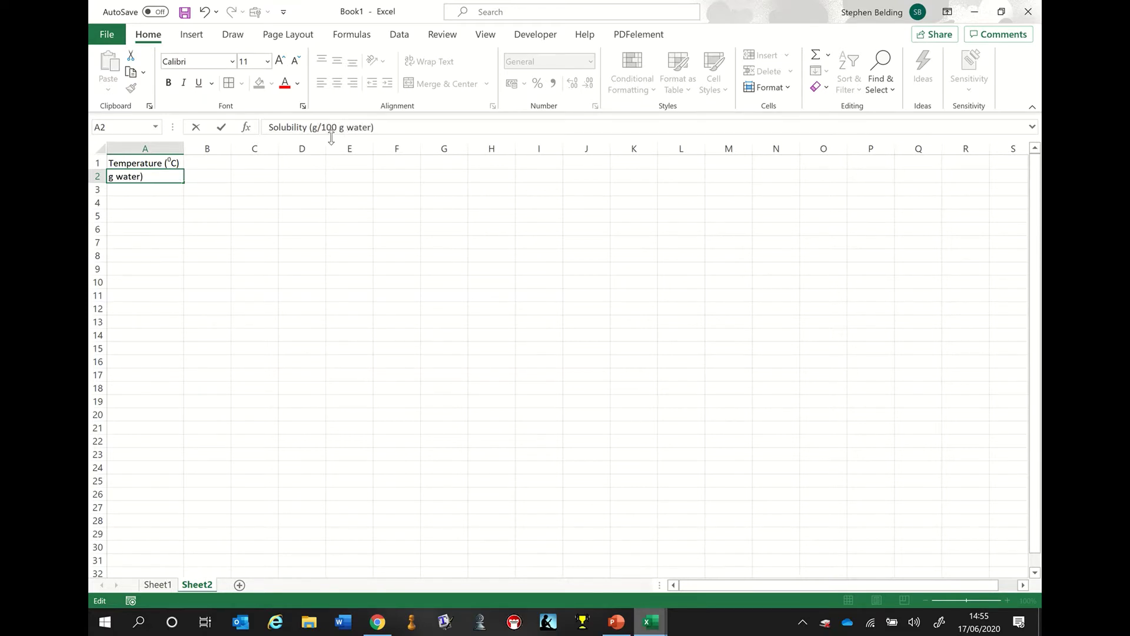
click(307, 242)
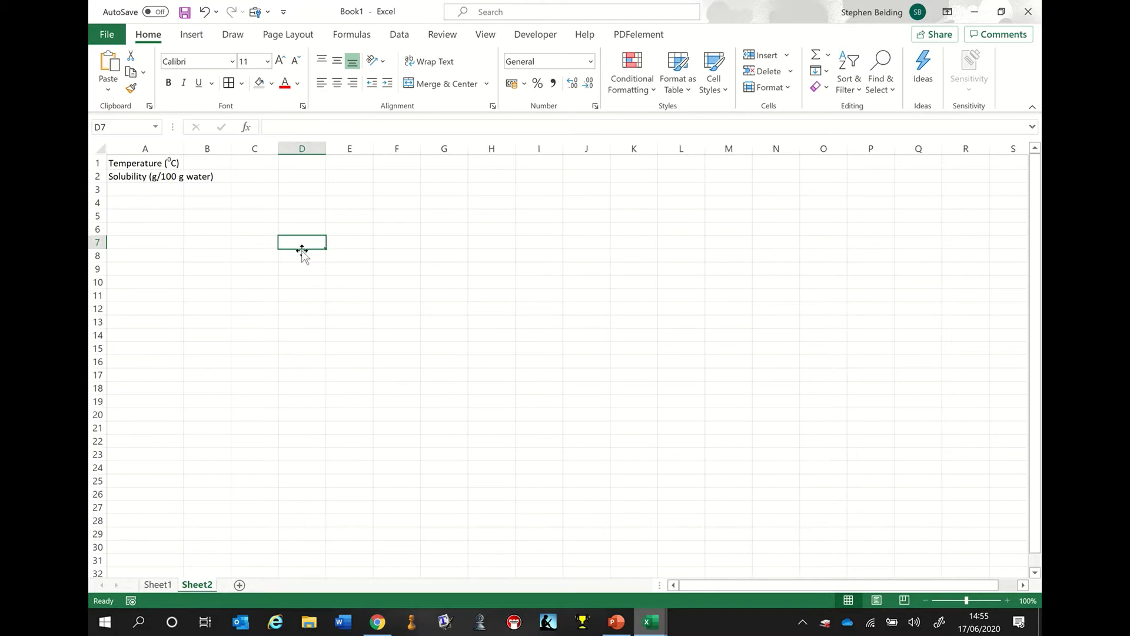
double_click(185, 147)
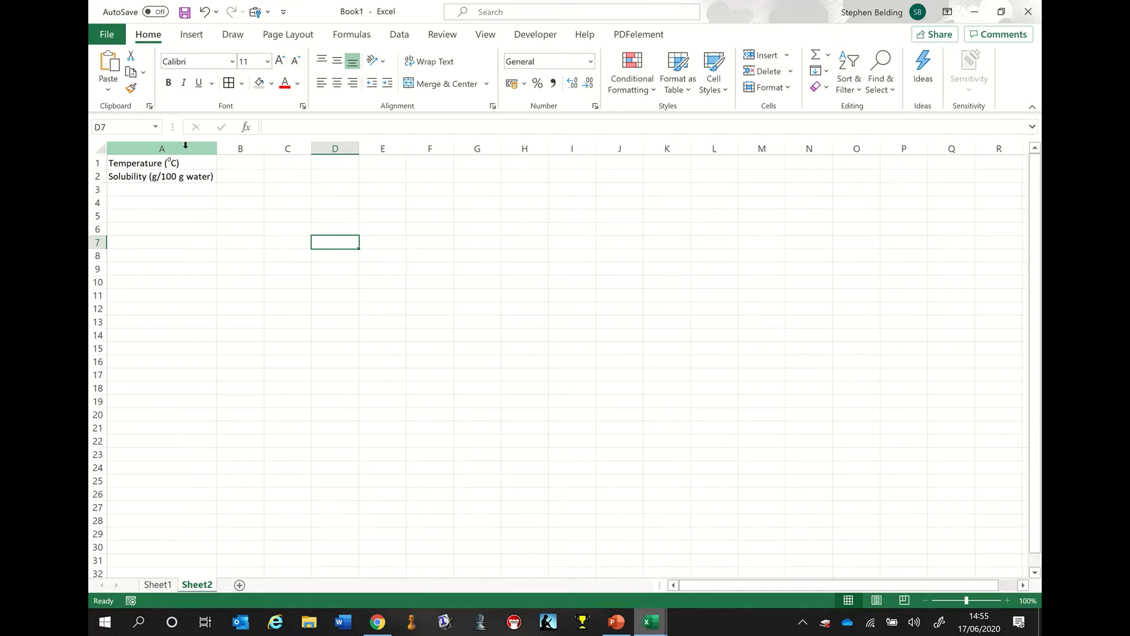
Fill the temperature row, cells B1 to G1, with the values 0, 20, 40, 60, 80 and 100
click(256, 165)
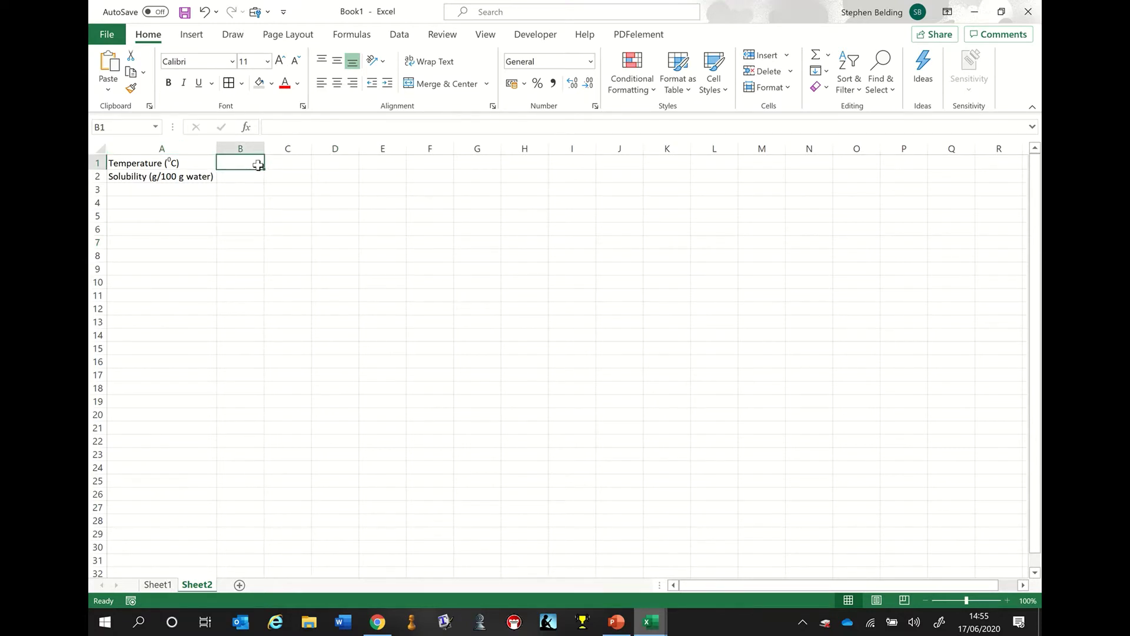
text(10)
key(Tab)
text(20)
key(Tab)
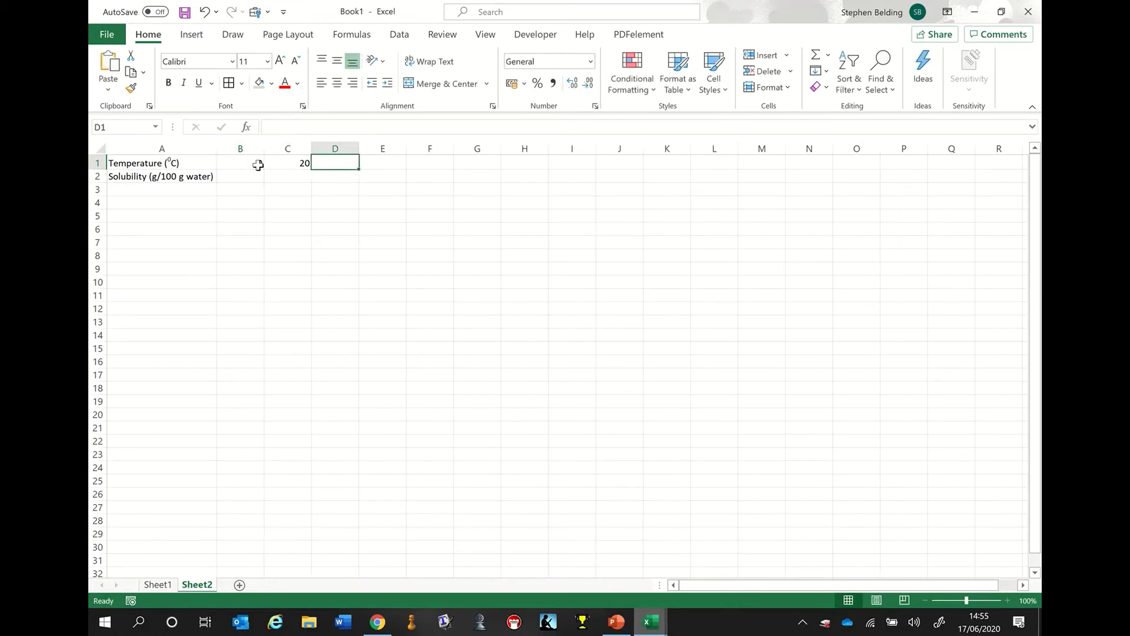
text(40)
key(Tab)
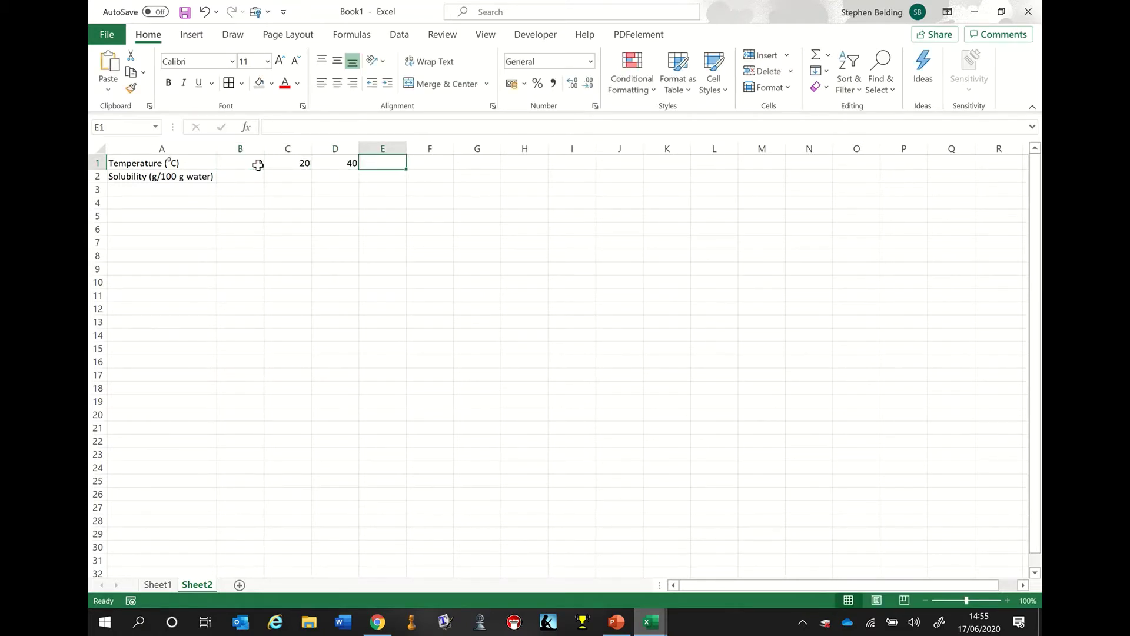
text(60)
key(Tab)
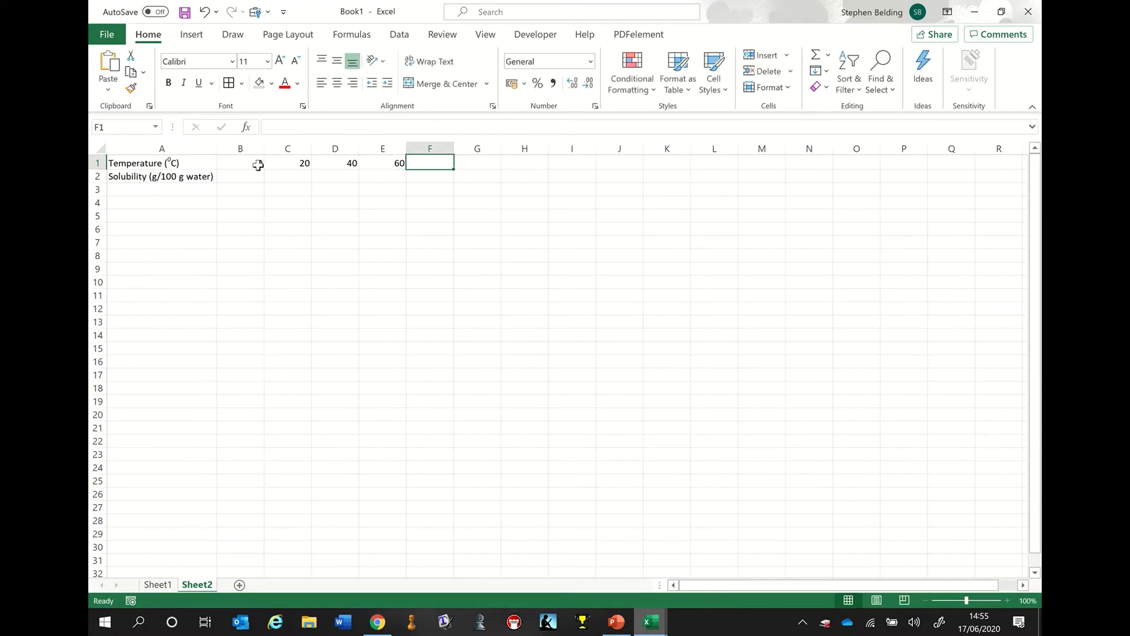
text(80)
key(Tab)
text(100)
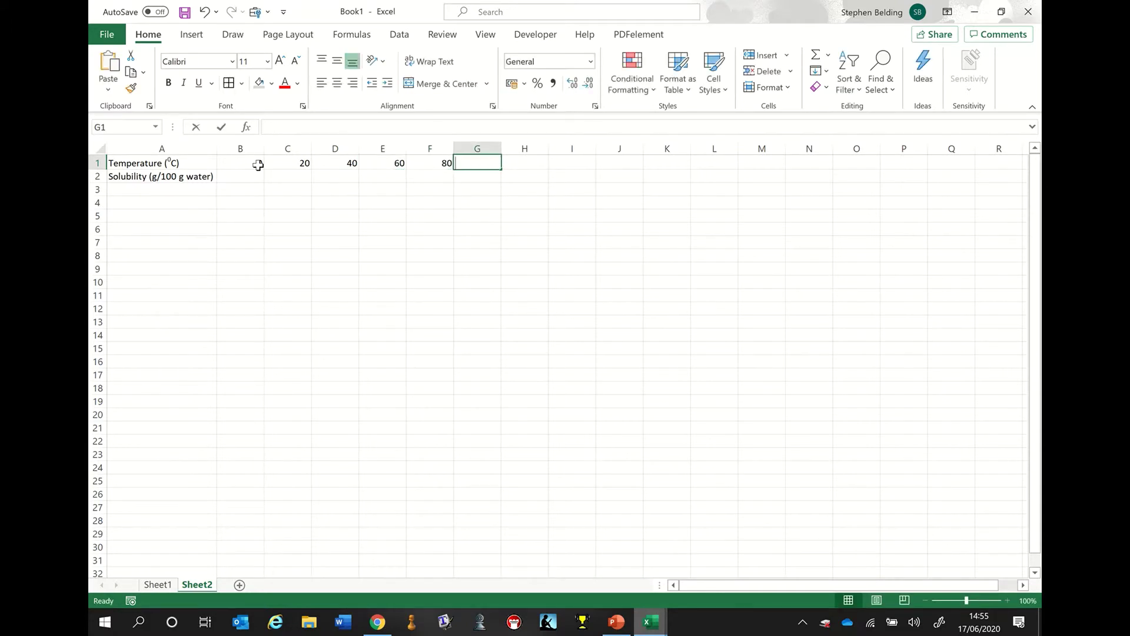
key(Return)
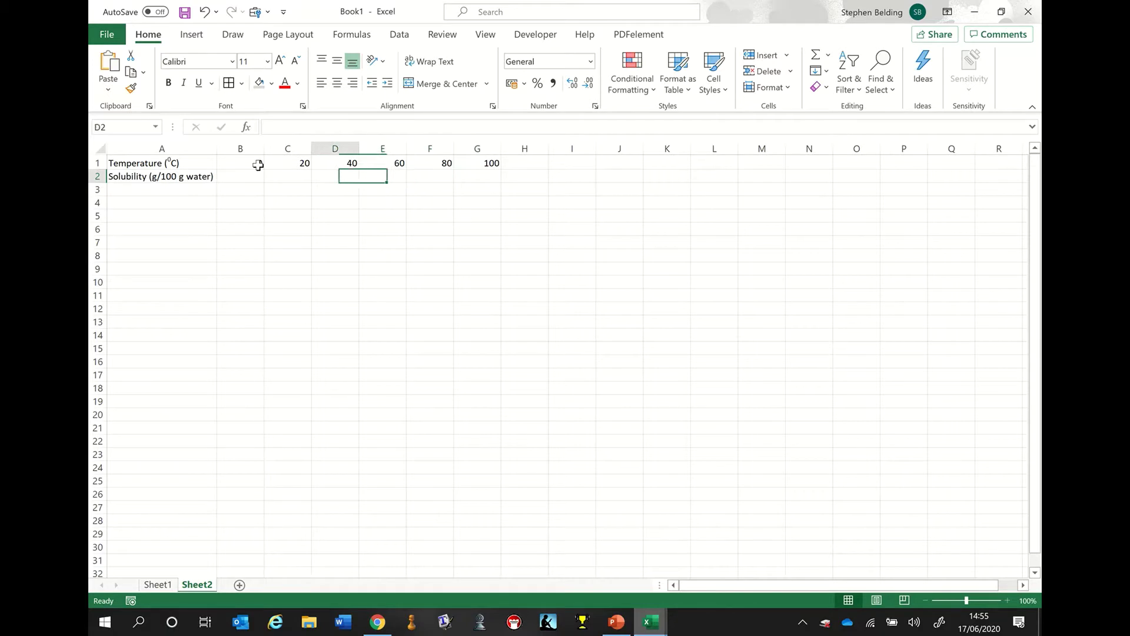
Fill the solubility row, cells B2 to G2, with the values 14, 20, 28, 40, 56 and 77
text(14)
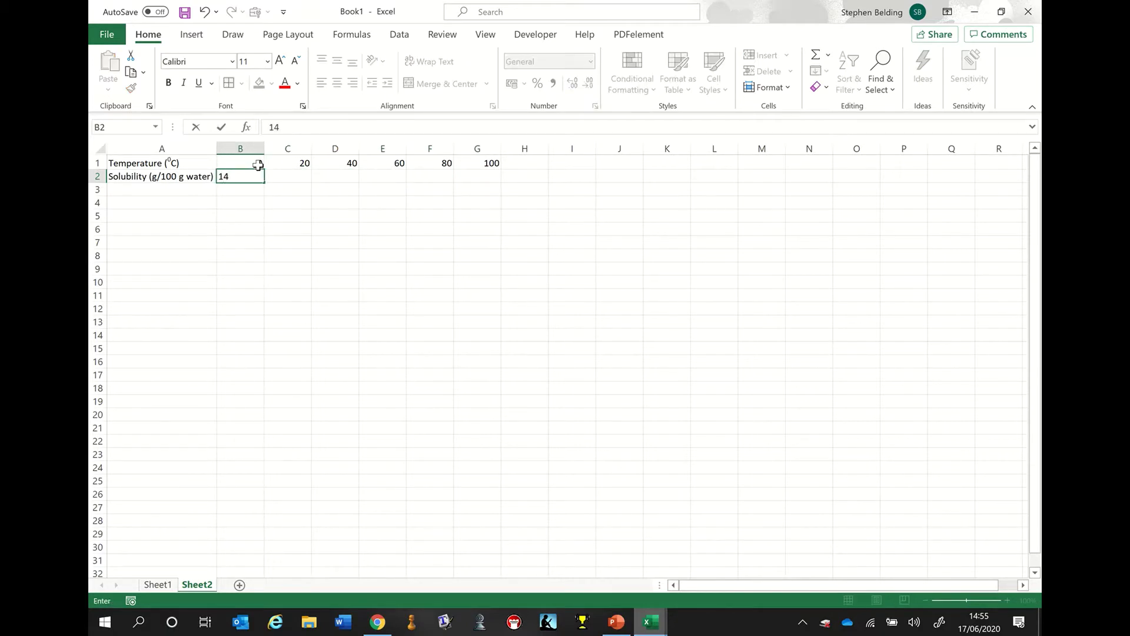
key(Tab)
text(20)
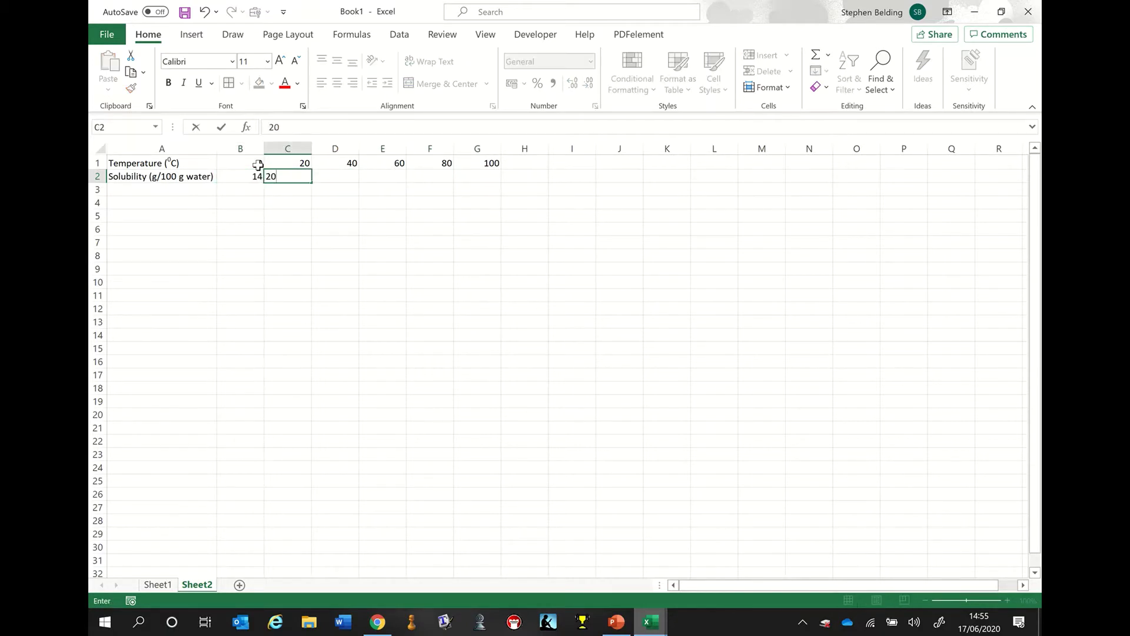
key(Tab)
text(28)
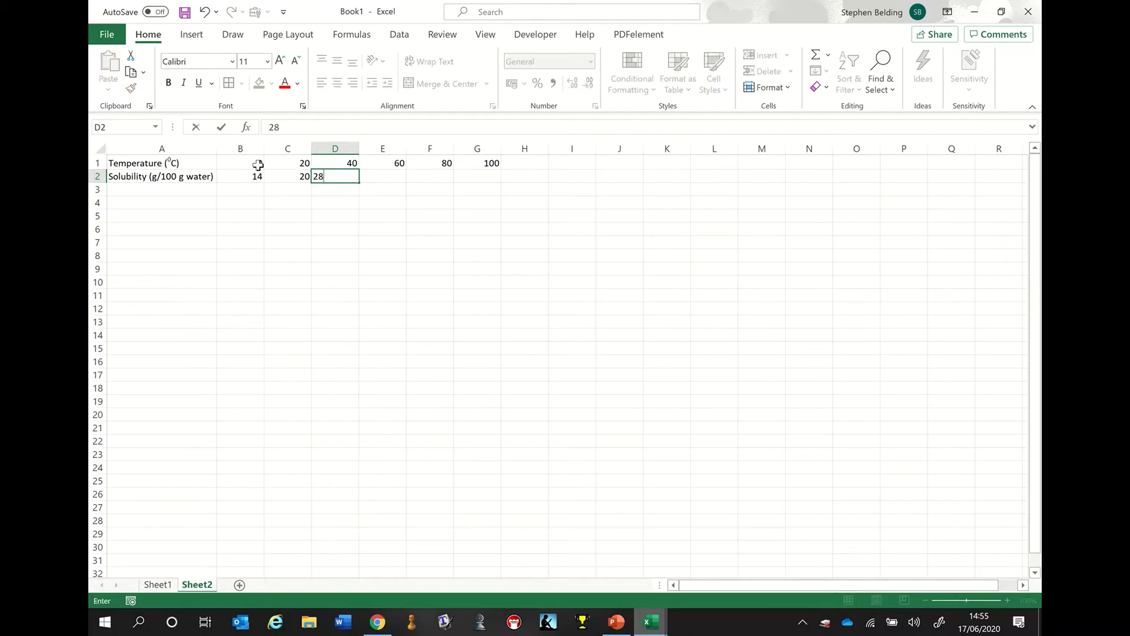
key(Tab)
text(40)
key(ctrl+Return)
key(Tab)
text(56)
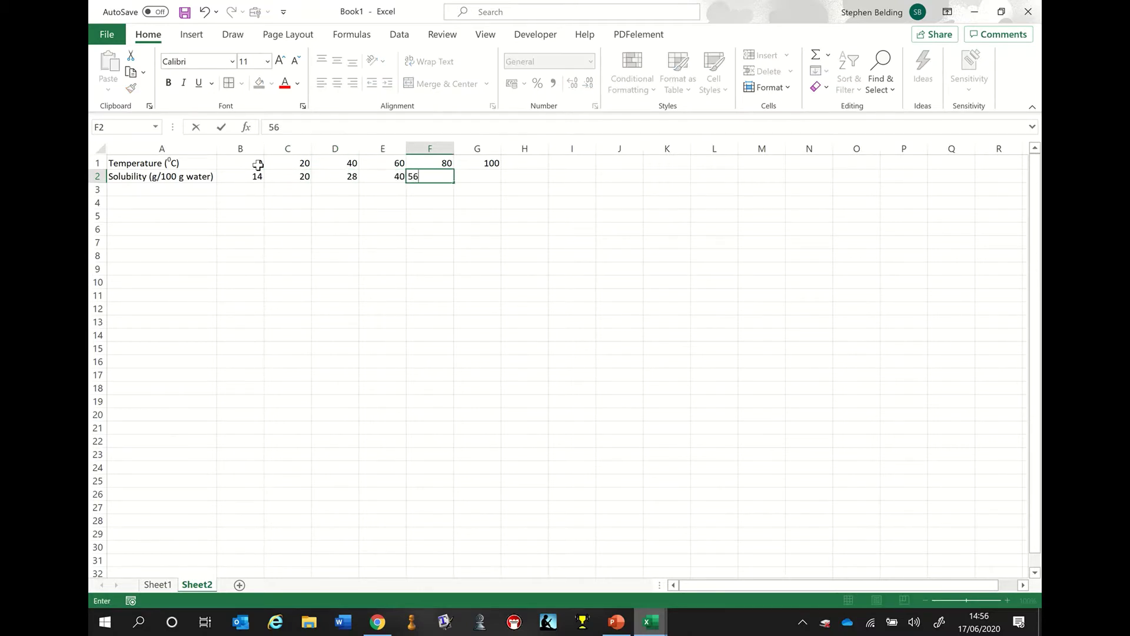
key(Tab)
text(77)
key(ctrl+Return)
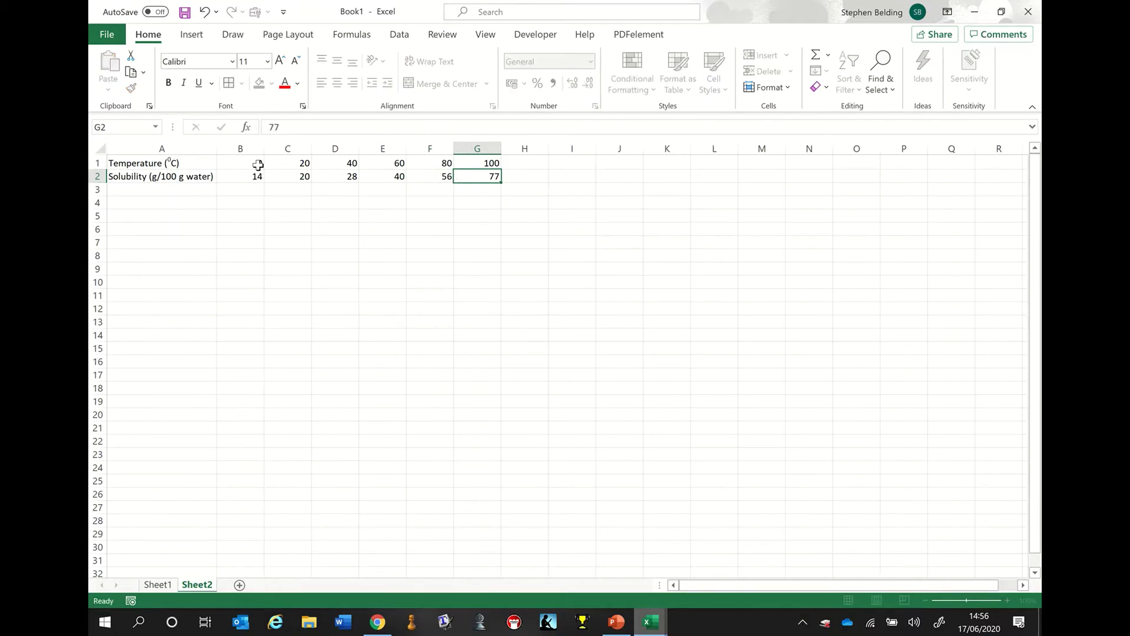
key(Down)
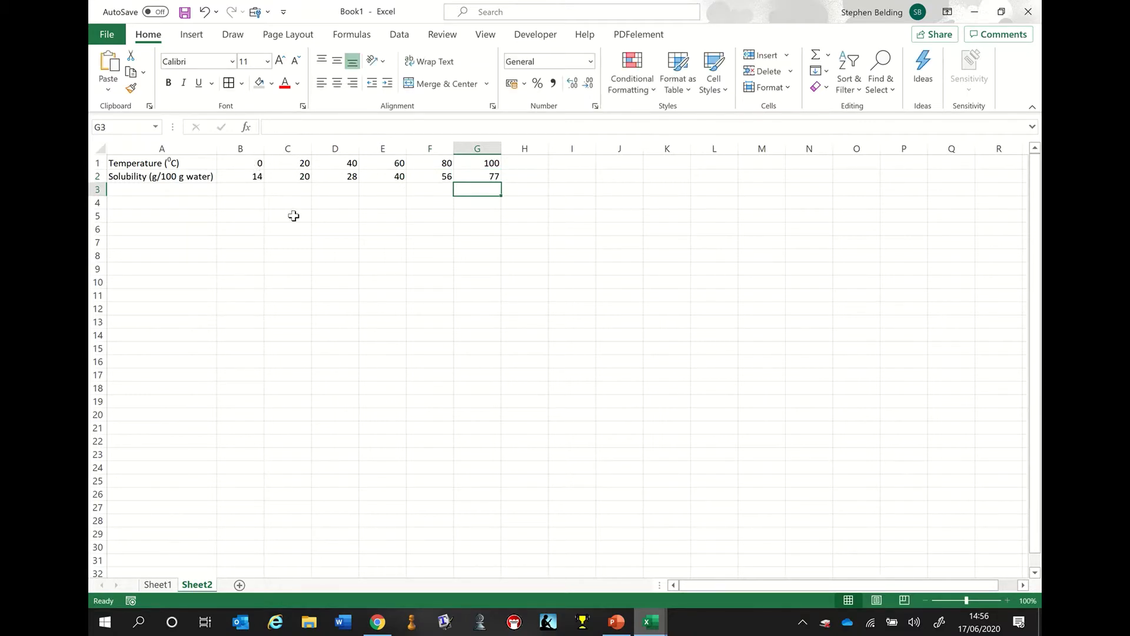
click(401, 178)
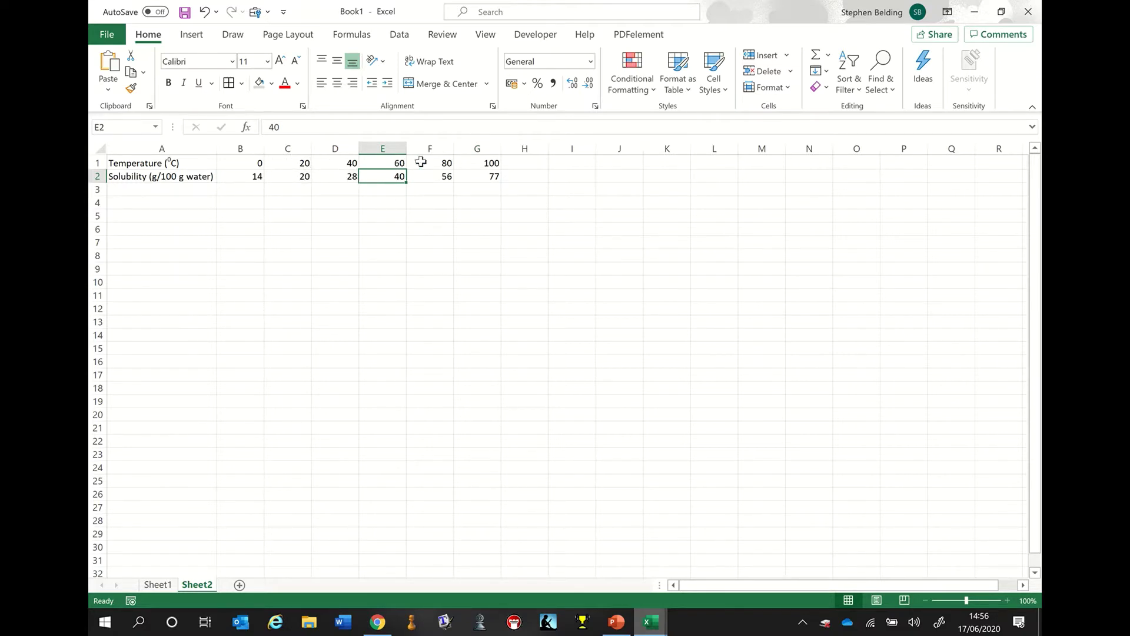
click(555, 206)
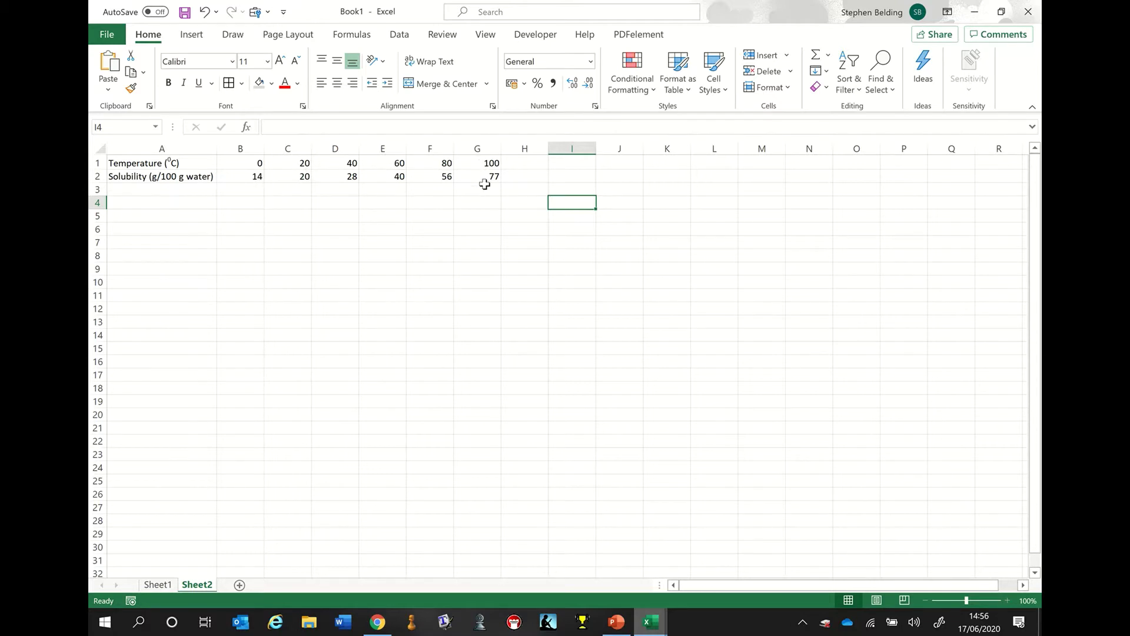
Centre the temperature and solubility values in cells B1 to G2 horizontally
click(239, 162)
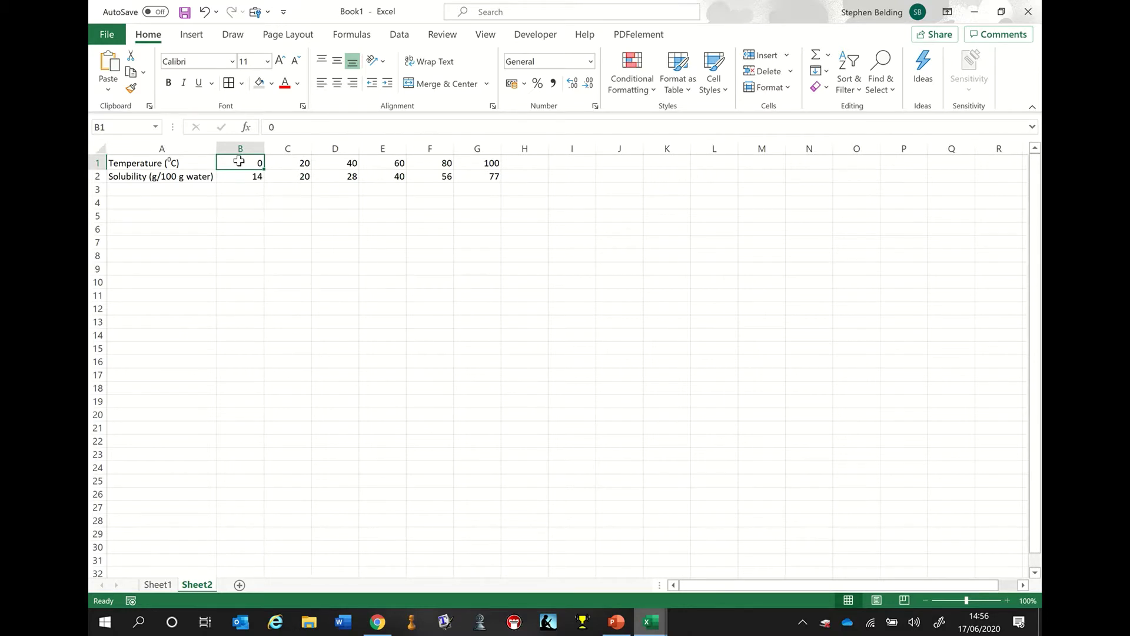
drag(239, 161, 476, 157)
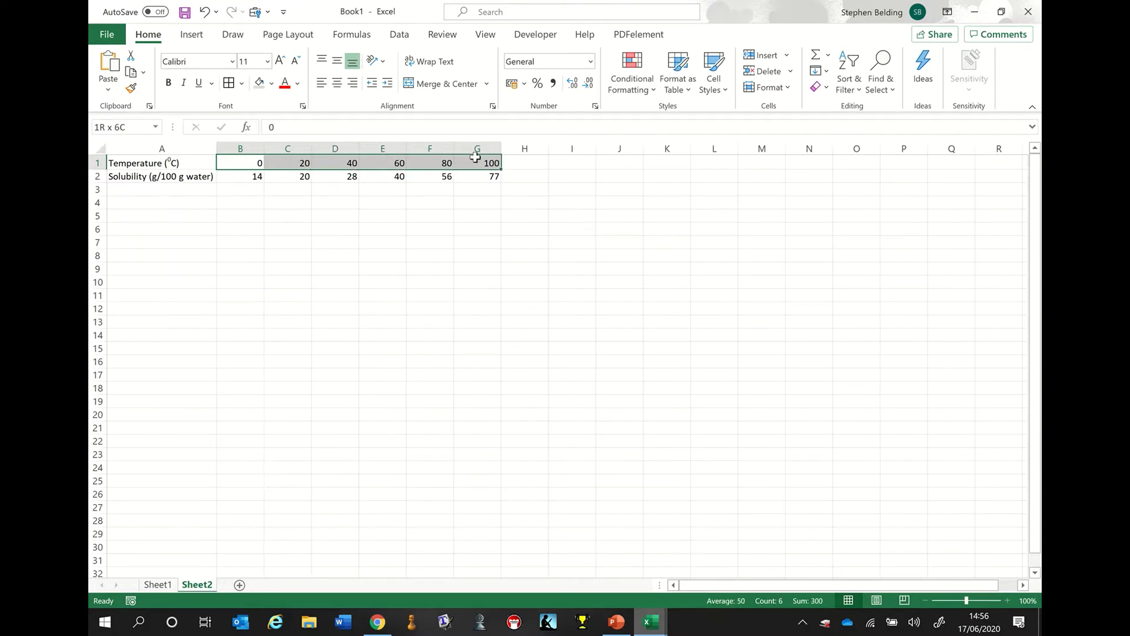
drag(476, 157, 479, 174)
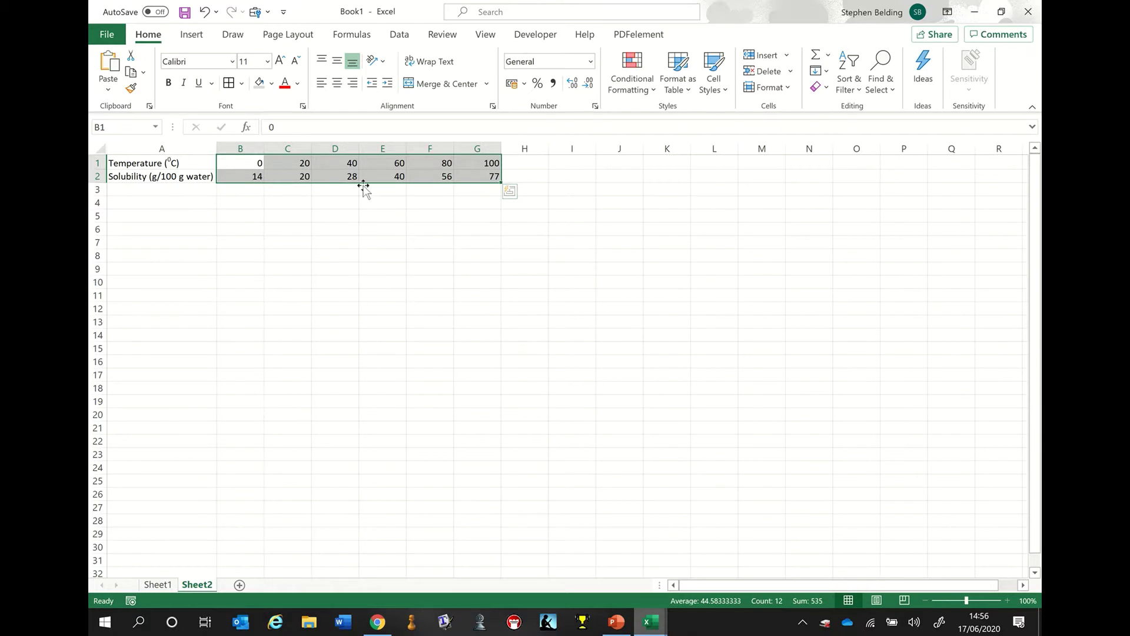
click(337, 84)
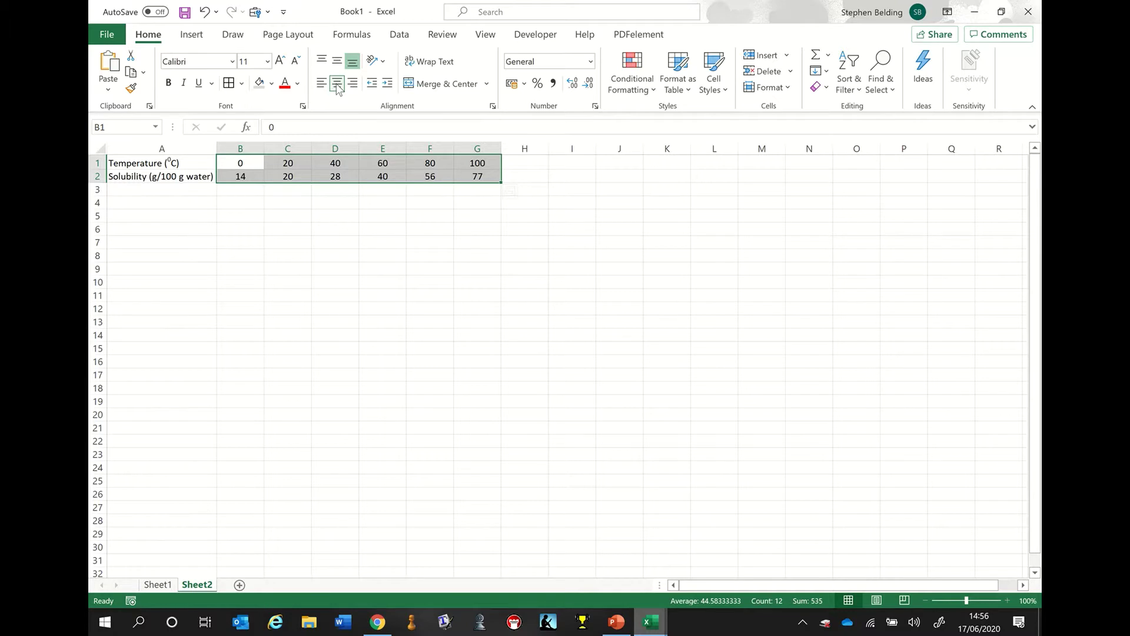
click(405, 362)
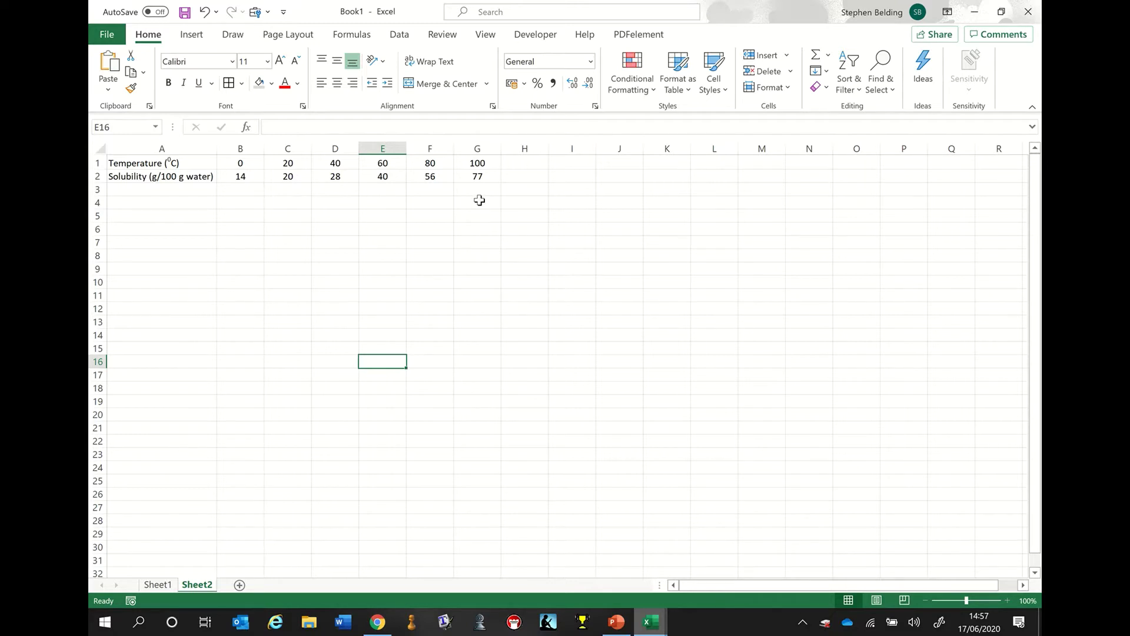
Apply All Borders to the whole table, cells A1 to G2
drag(487, 177, 93, 145)
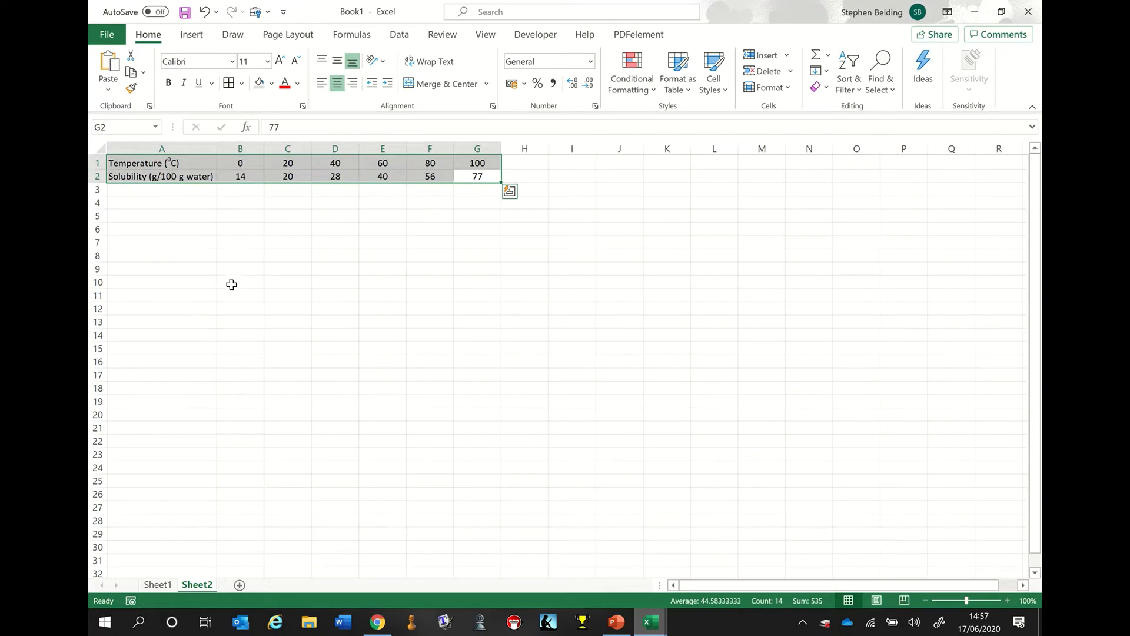
click(244, 87)
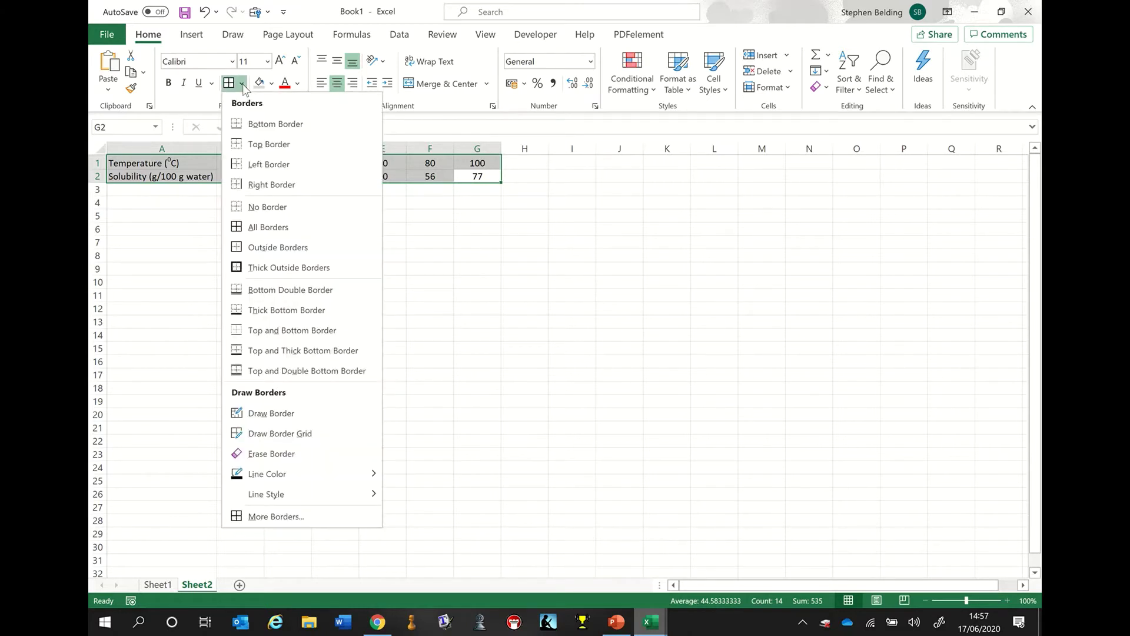
click(252, 229)
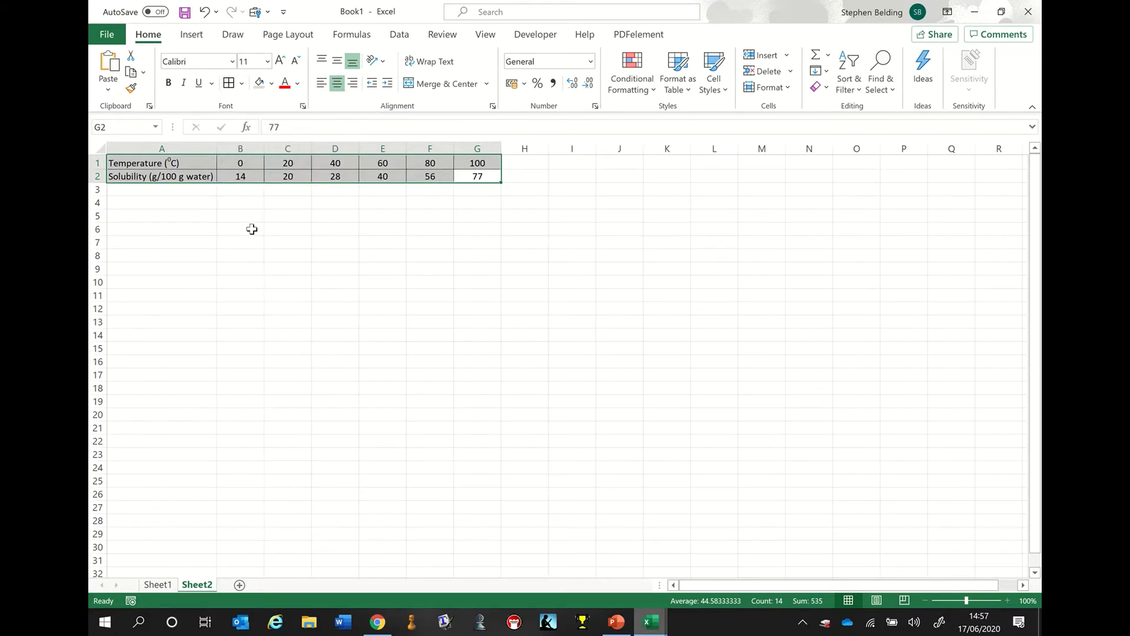
click(253, 229)
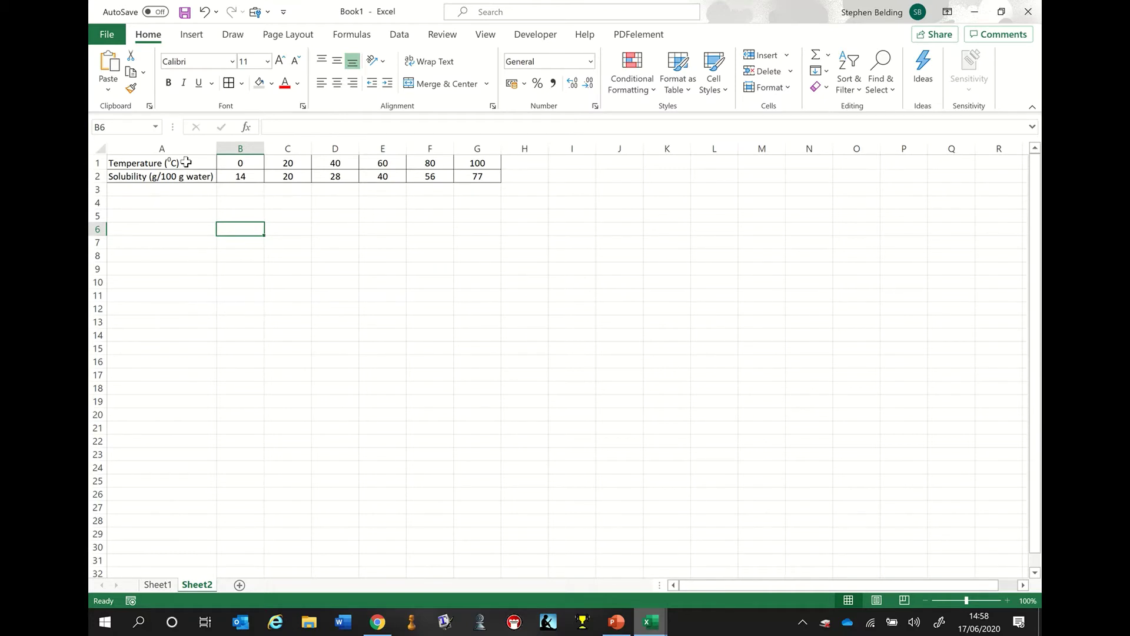
Shade the two label cells, A1 and A2, with a light grey fill
drag(186, 162, 187, 177)
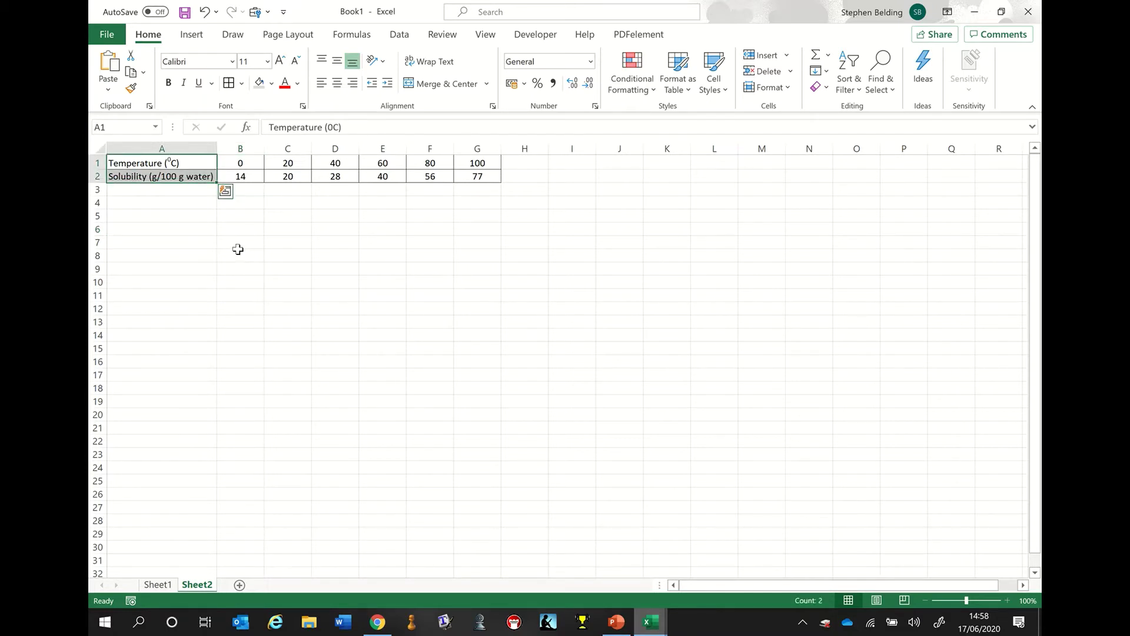
click(272, 84)
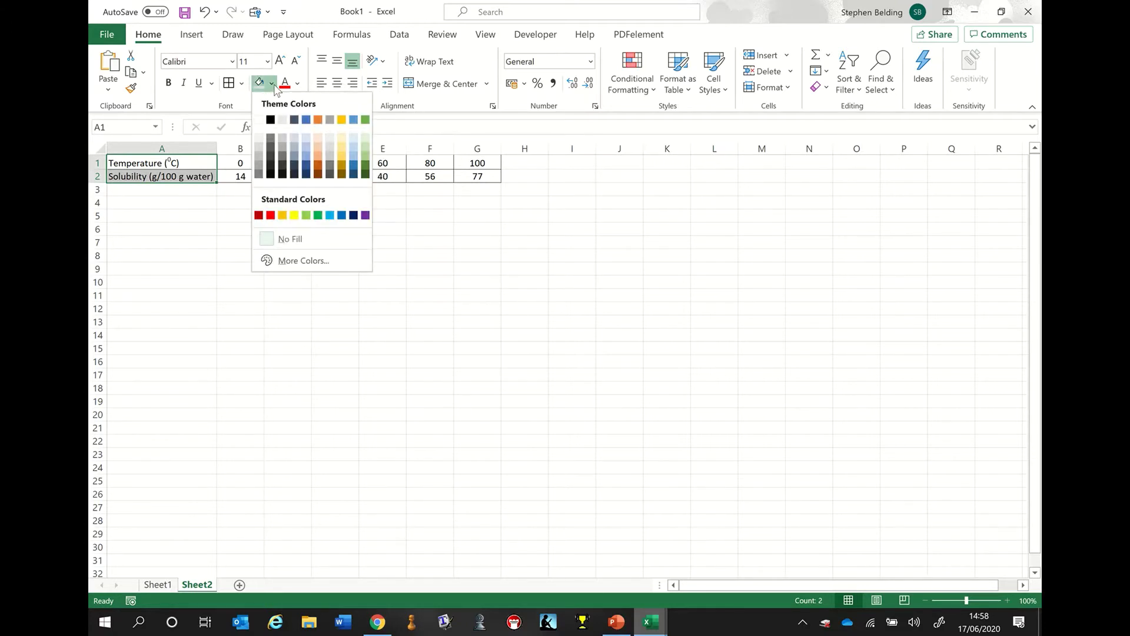
click(259, 150)
click(241, 281)
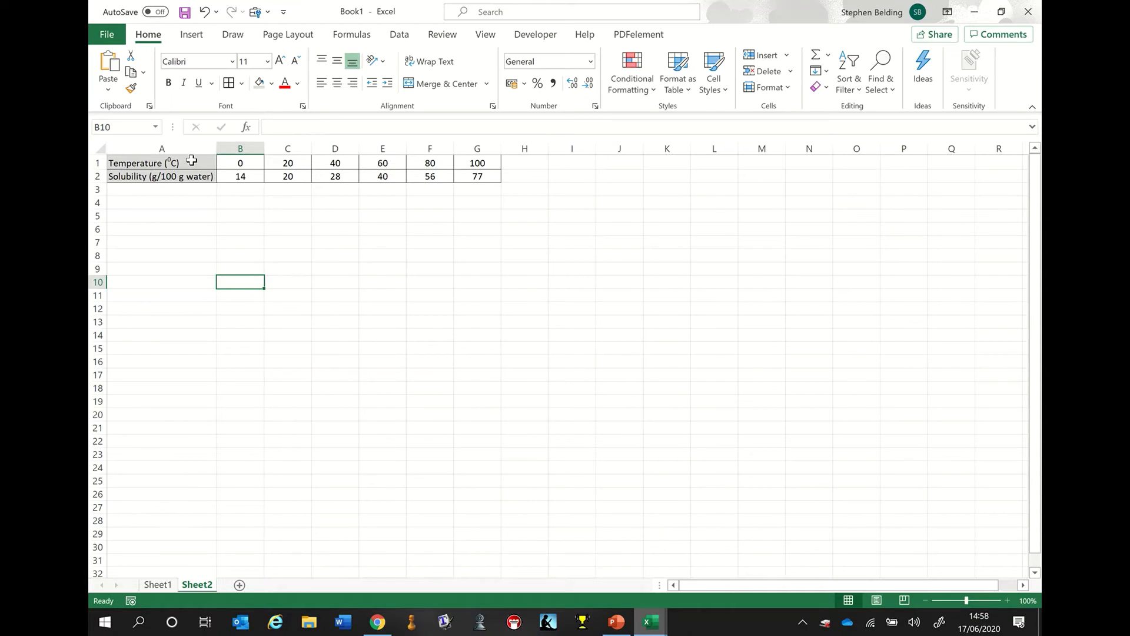
Make the labels in A1 and A2 bold and auto-fit column A to them
drag(192, 160, 189, 176)
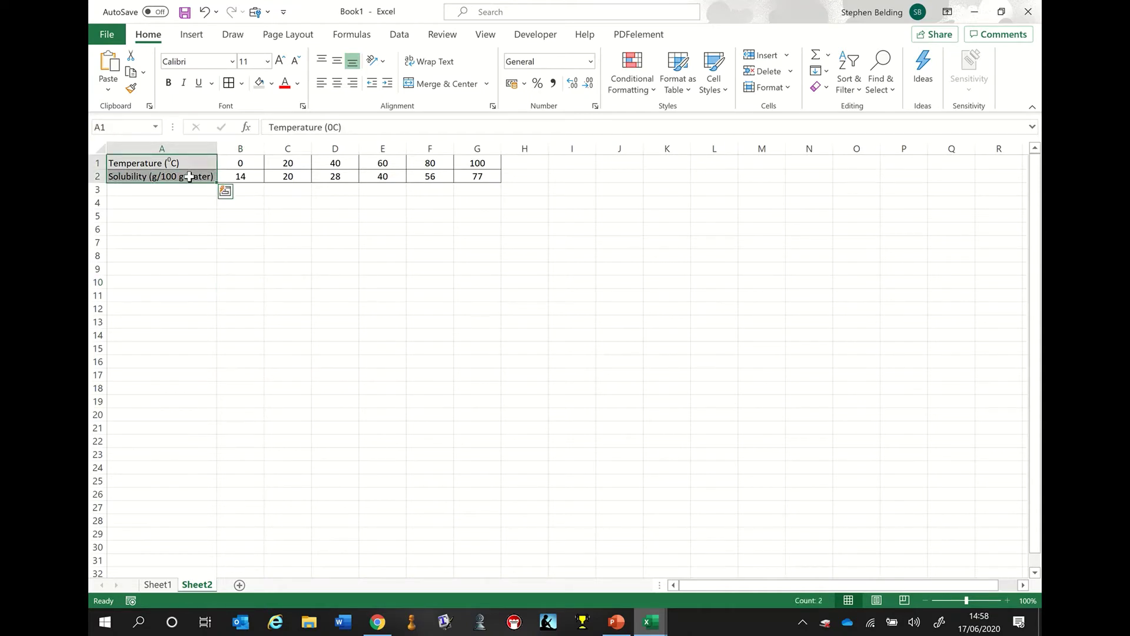
click(169, 83)
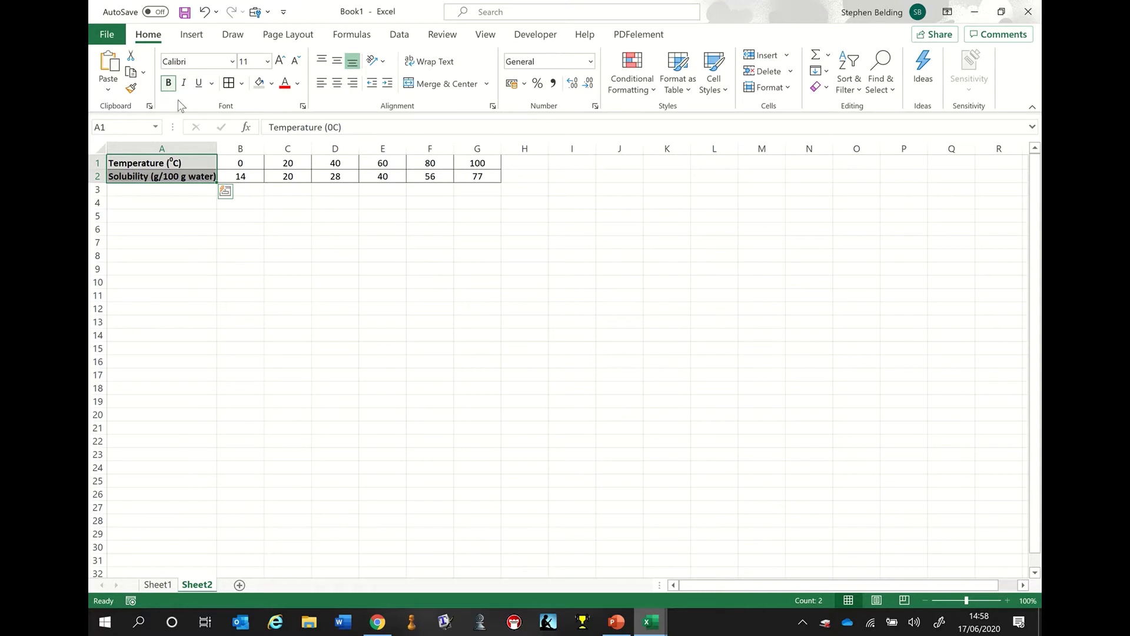
click(168, 228)
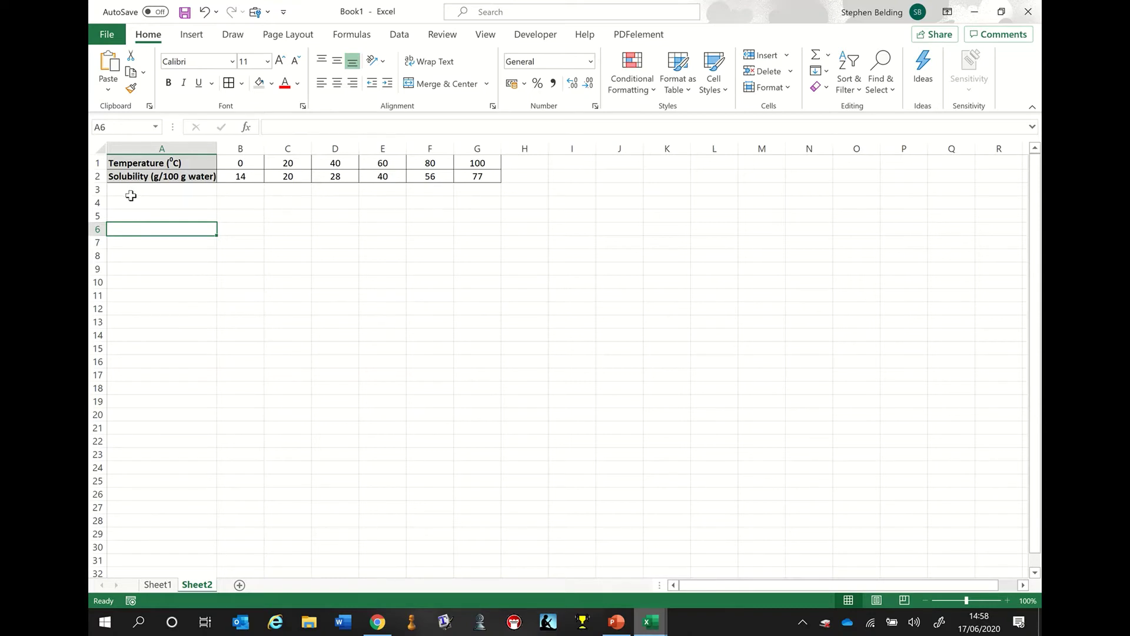
double_click(217, 146)
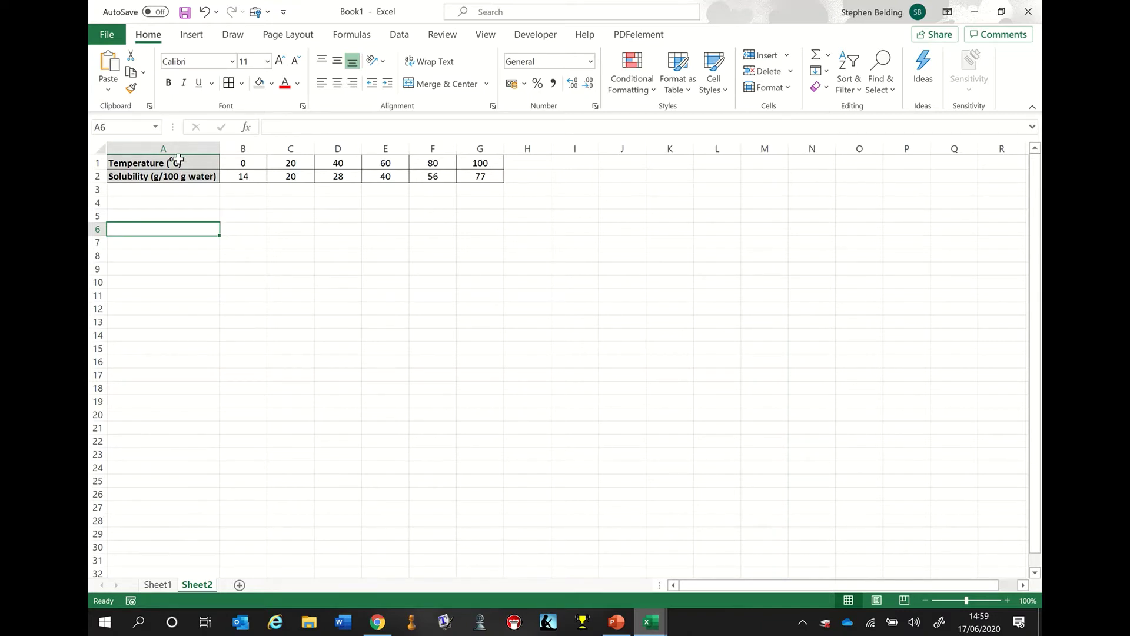
Insert a markers-only scatter chart of the table data in A1 to G2 and place it just below the table
drag(184, 163, 483, 177)
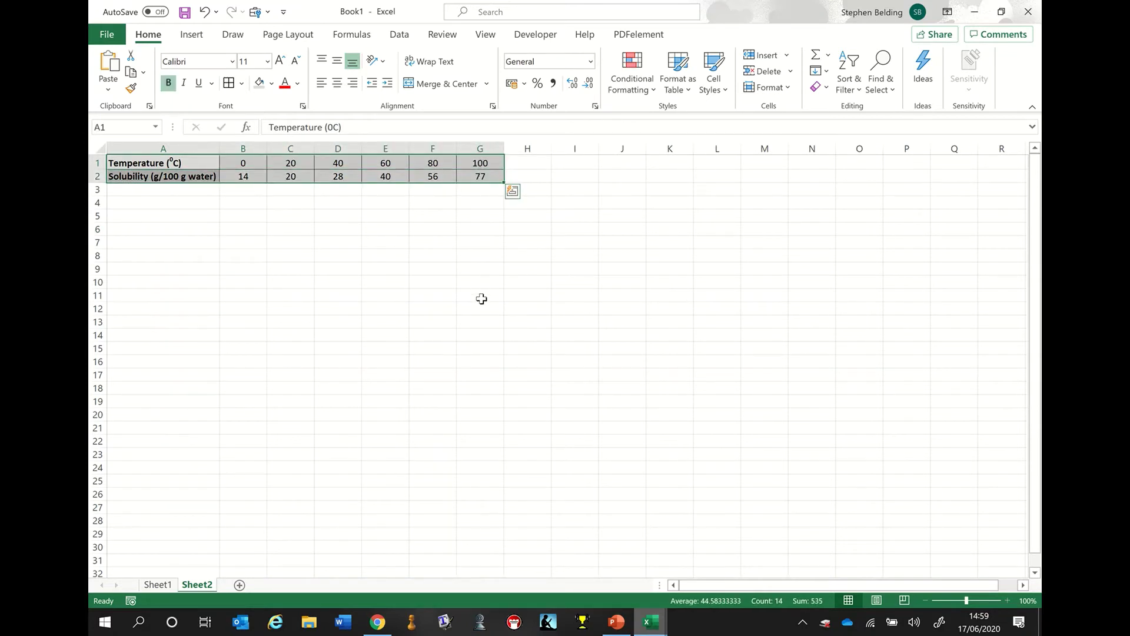
click(194, 40)
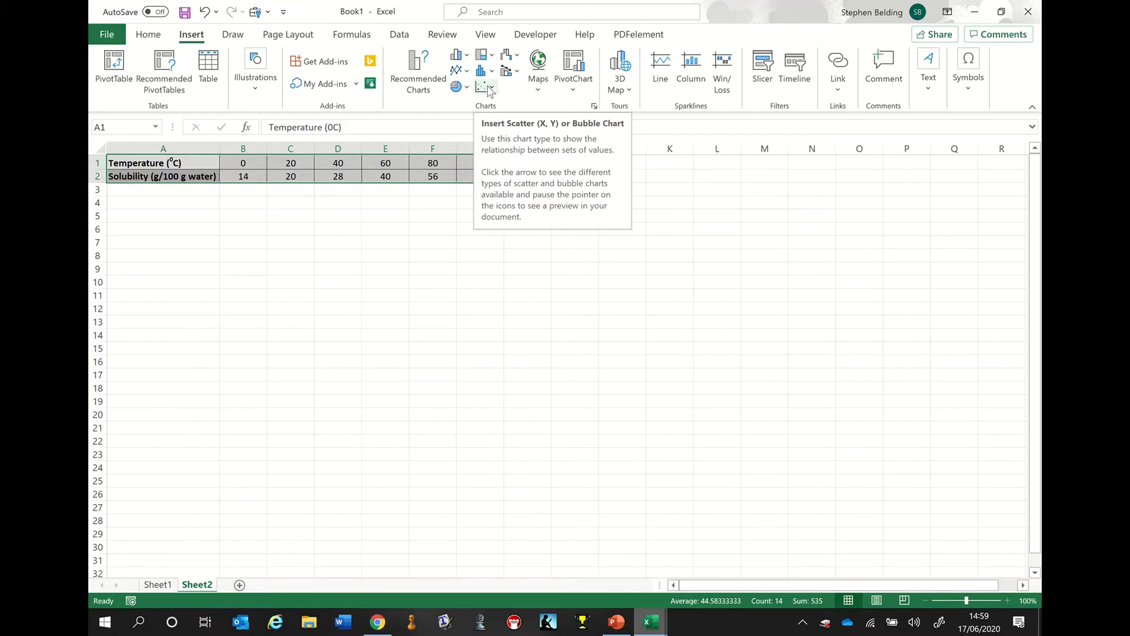
click(488, 90)
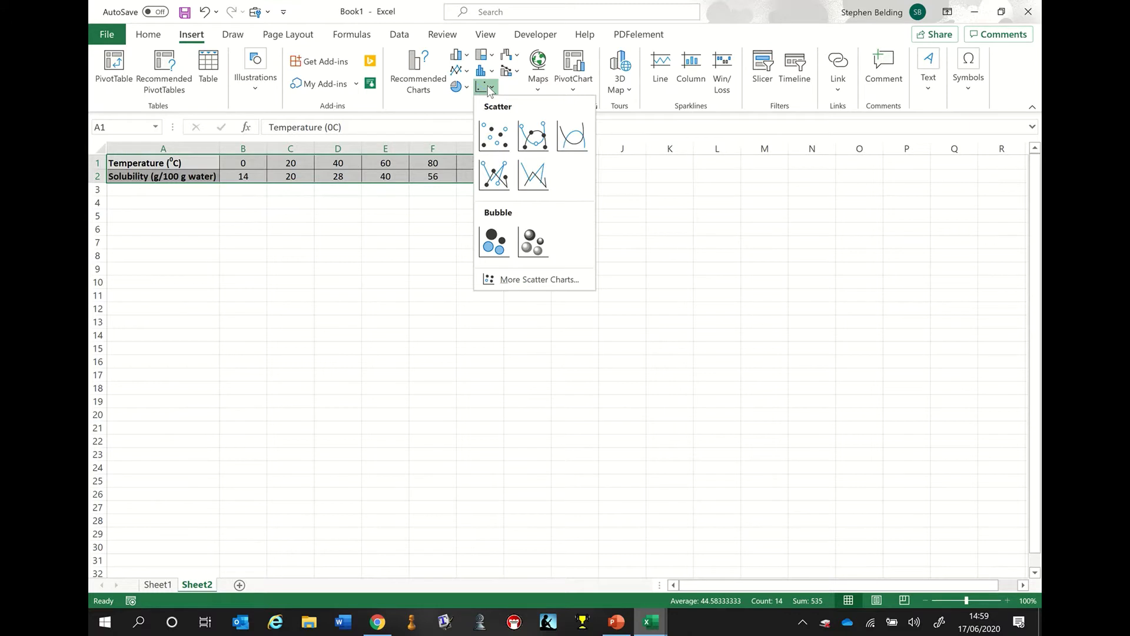
click(500, 137)
drag(646, 271, 589, 213)
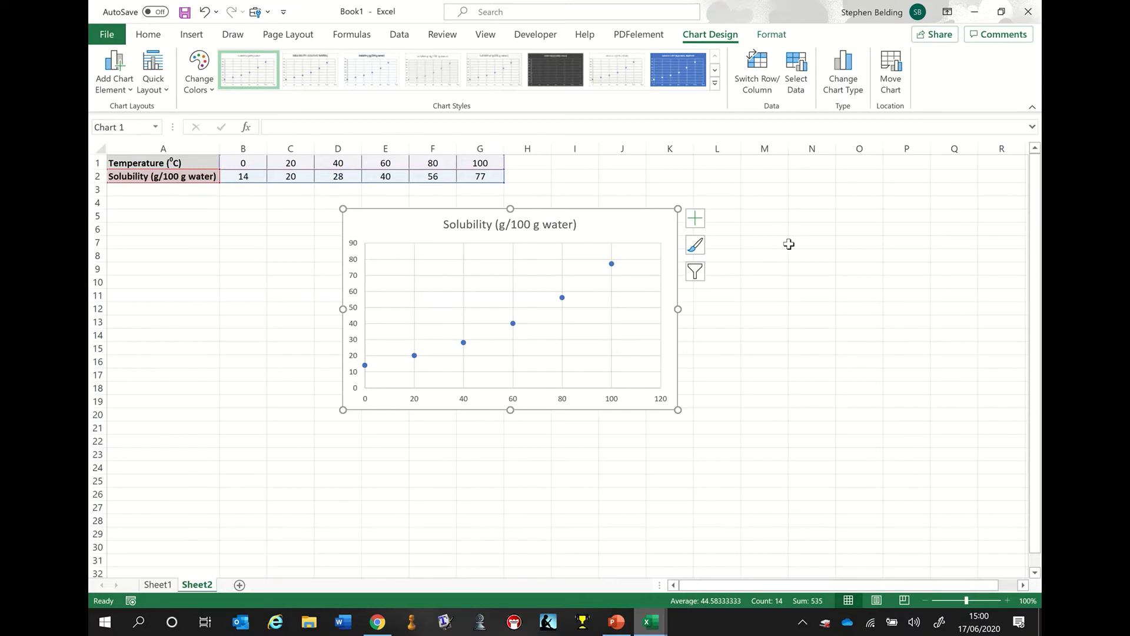
click(789, 244)
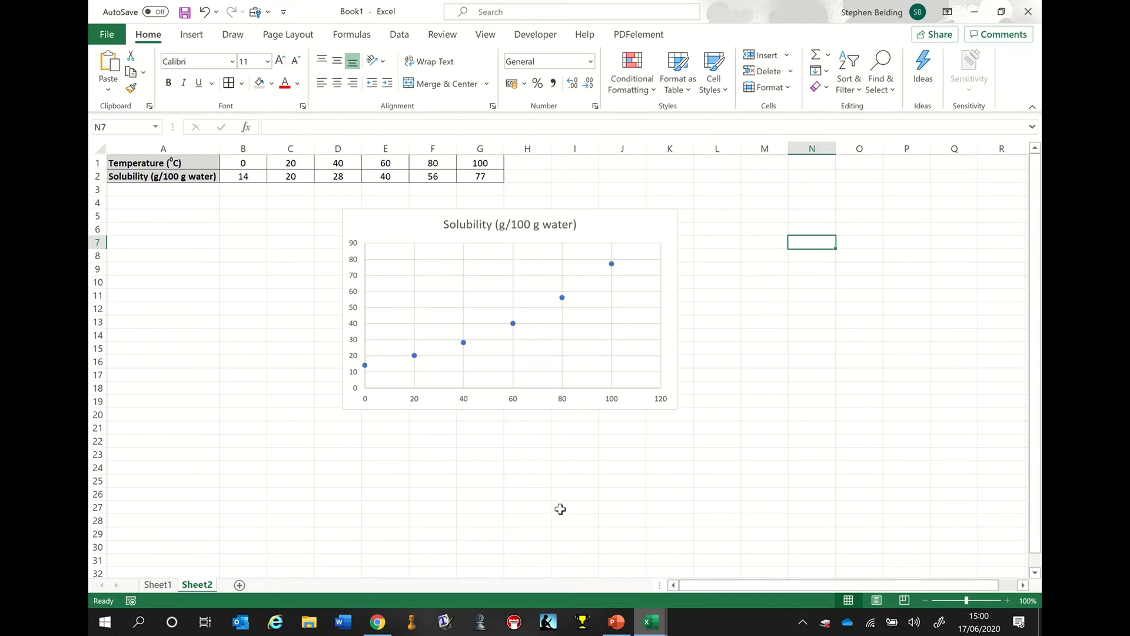
Apply the quick layout with axis titles, a right-hand legend and major and minor gridlines, without a chart title, to the scatter chart
click(642, 222)
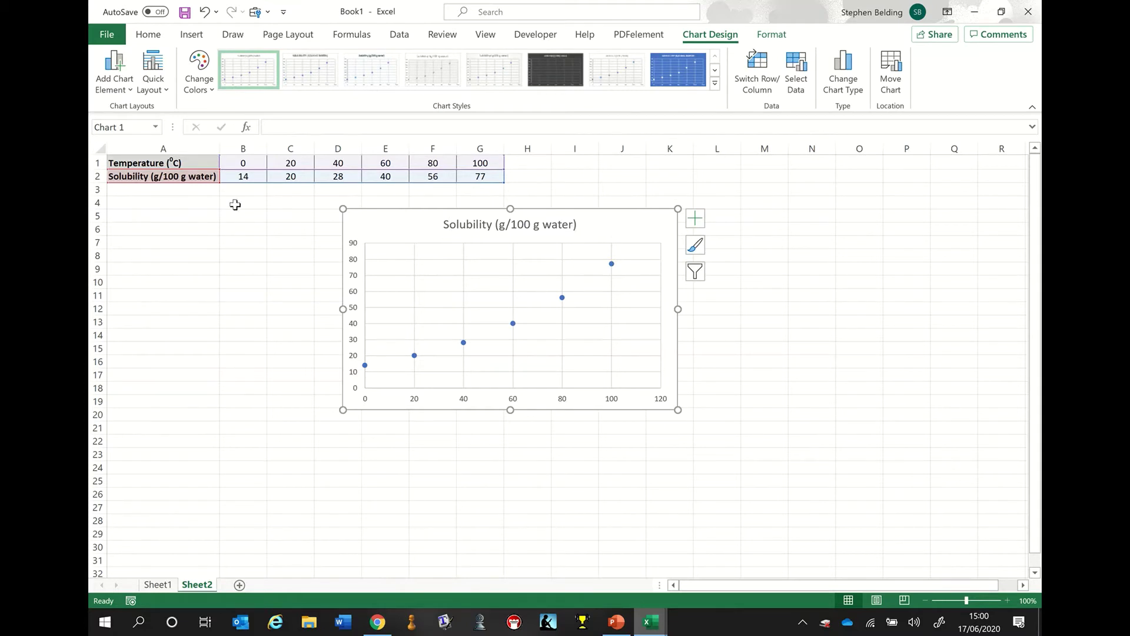
click(163, 92)
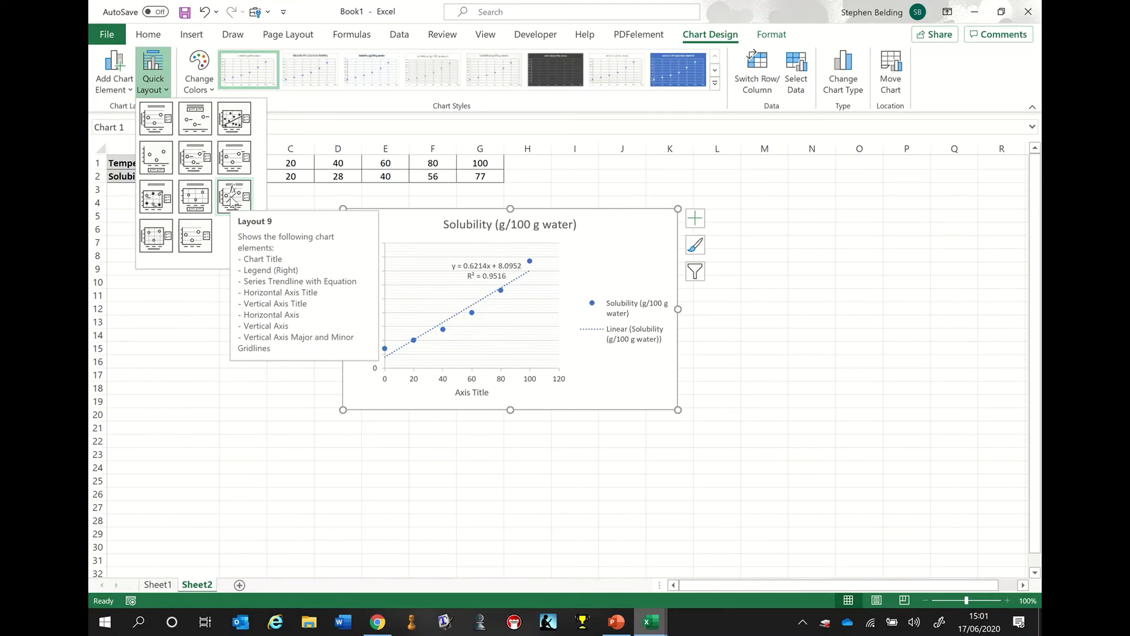
click(160, 240)
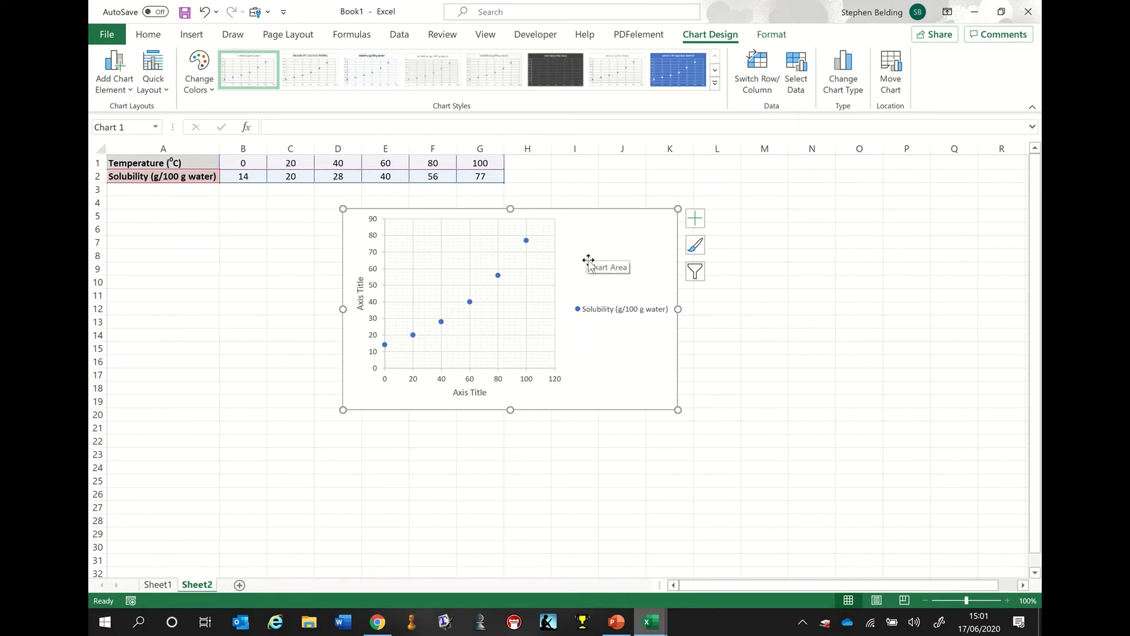
Add a chart title above the plot area of the scatter chart
click(116, 88)
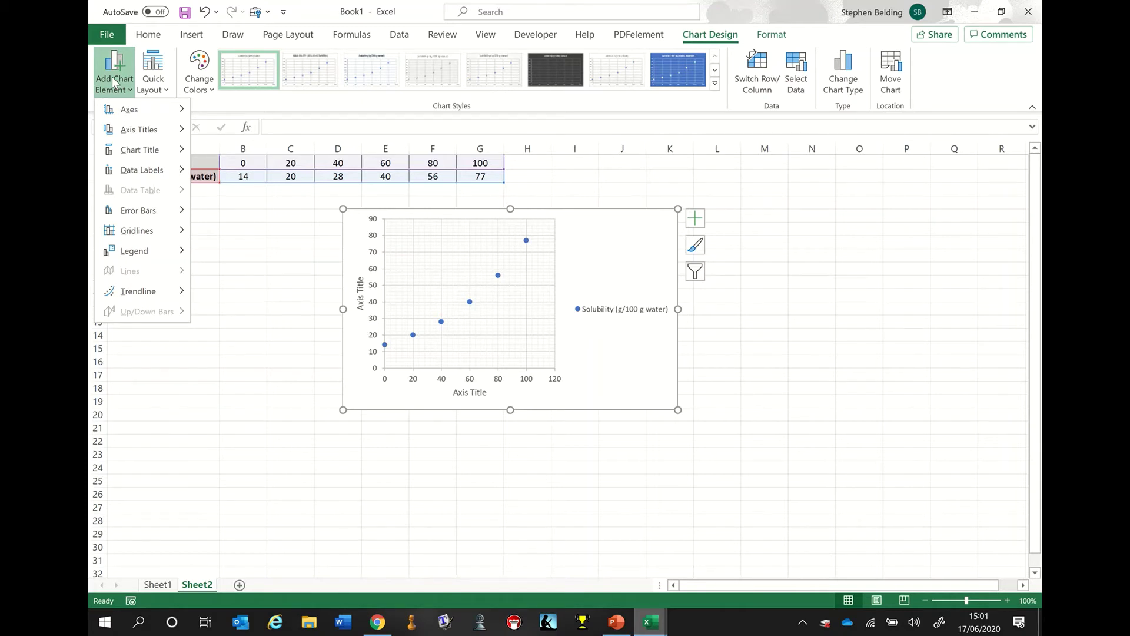
click(111, 77)
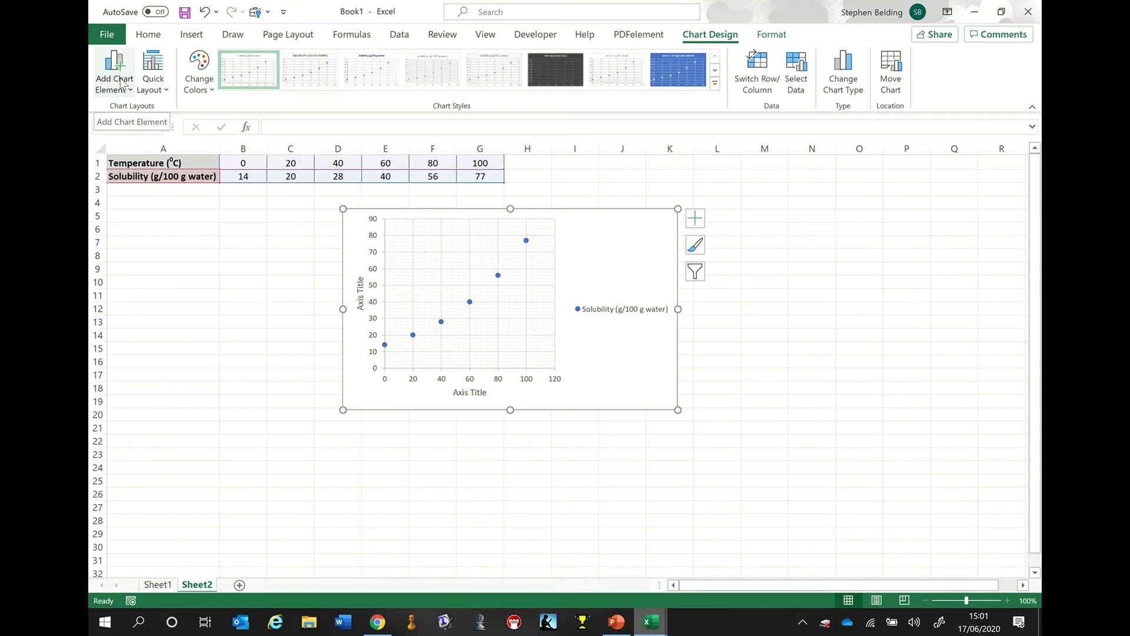
click(123, 83)
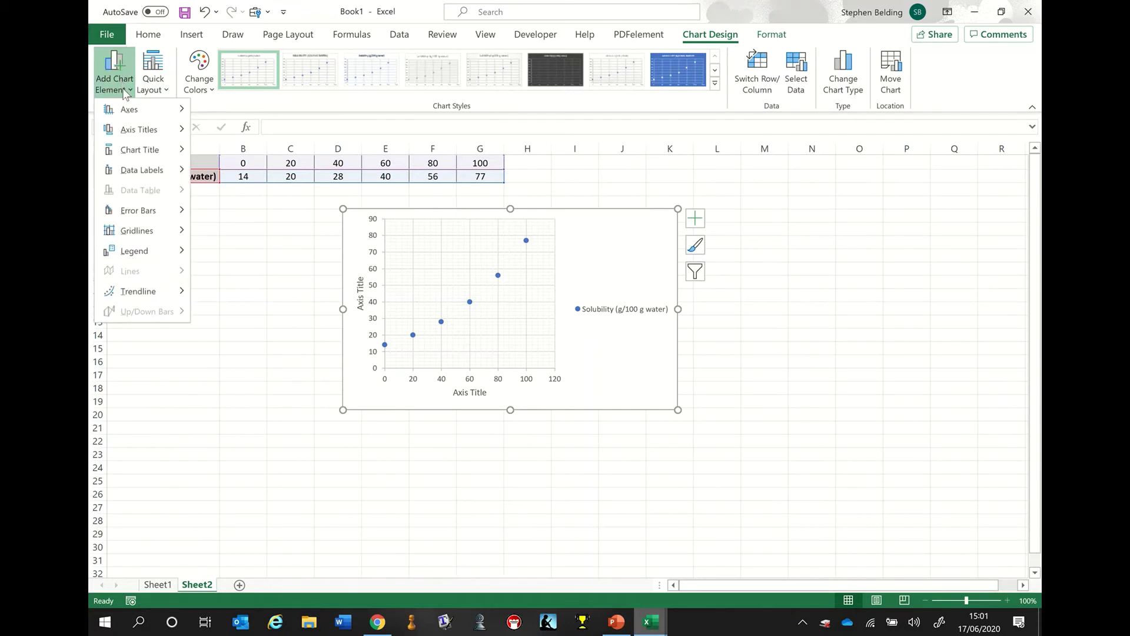
mouse_move(133, 154)
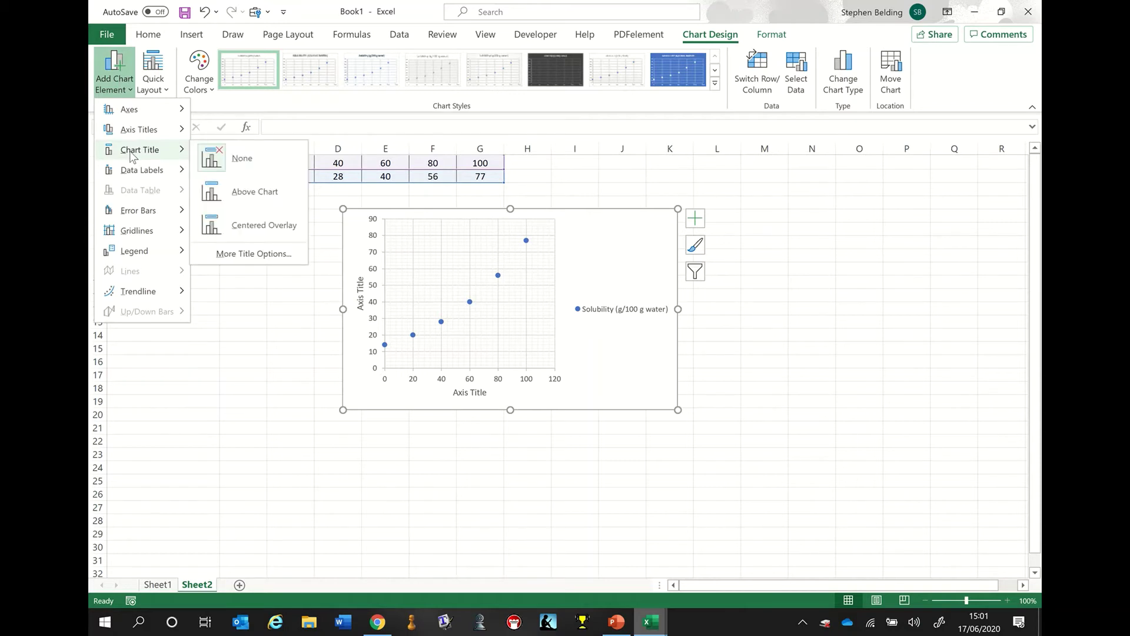
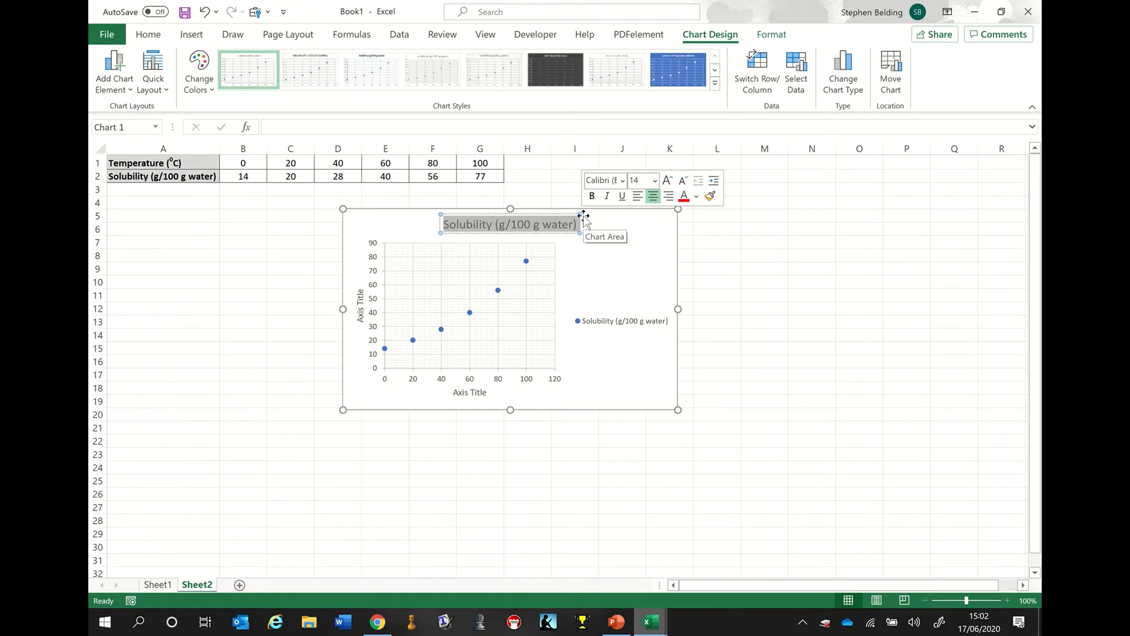
Change the chart title text to "Solubility of Copper(II) Sulfate vs Temperature"
text(Sol)
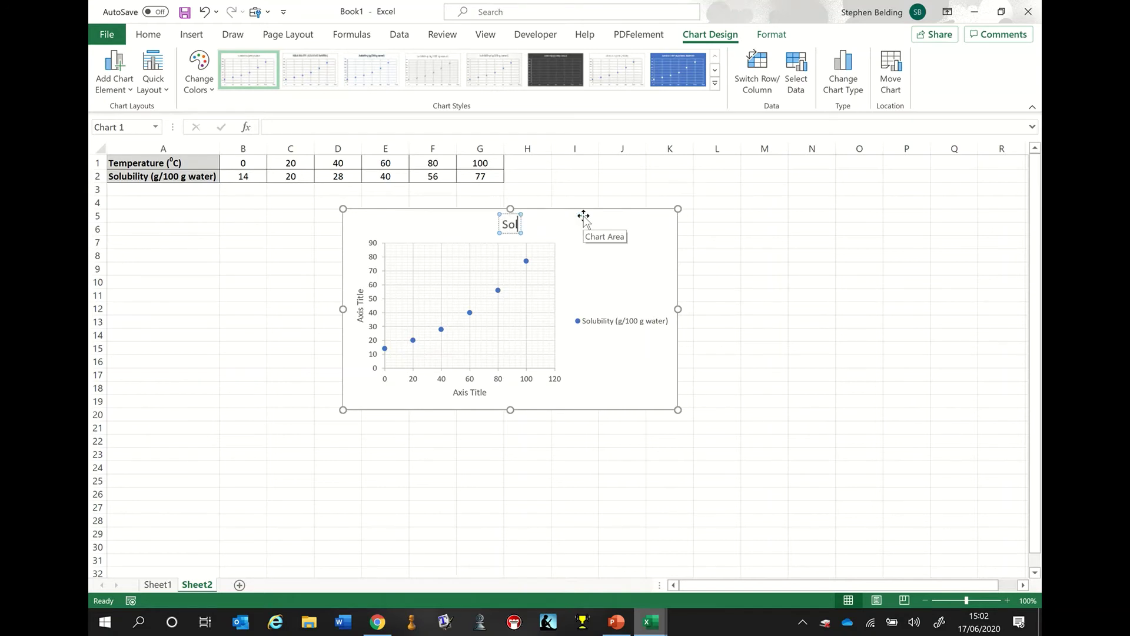
text(ubility of copp)
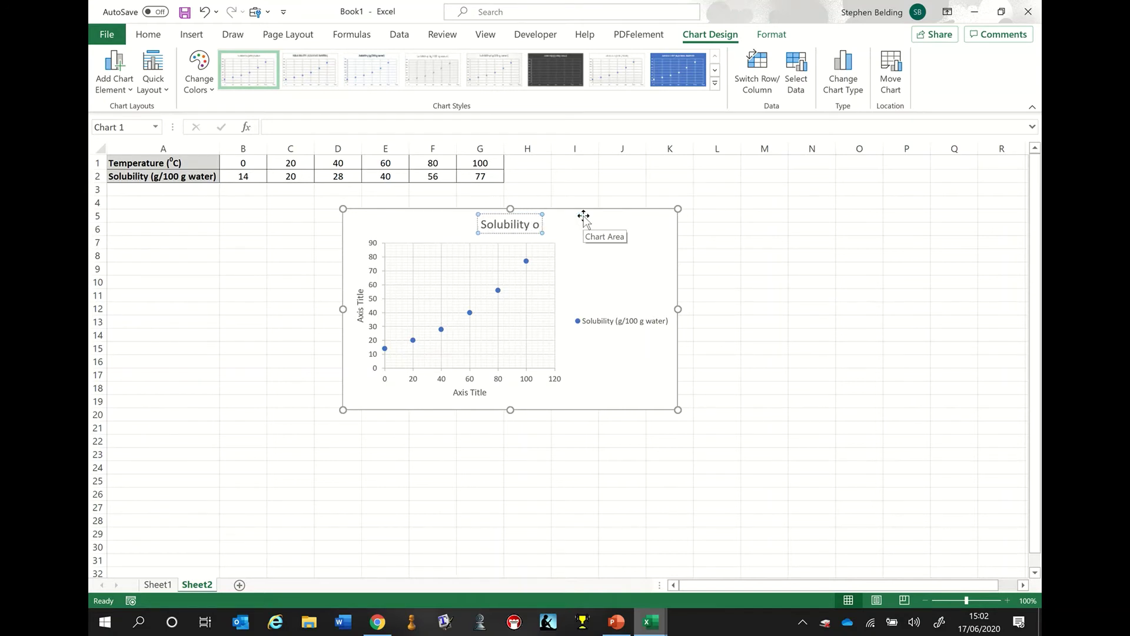
key(BackSpace)
key(BackSpace)
key(BackSpace)
key(BackSpace)
key(BackSpace)
text(Copper(II) Sulfate vs Temperature)
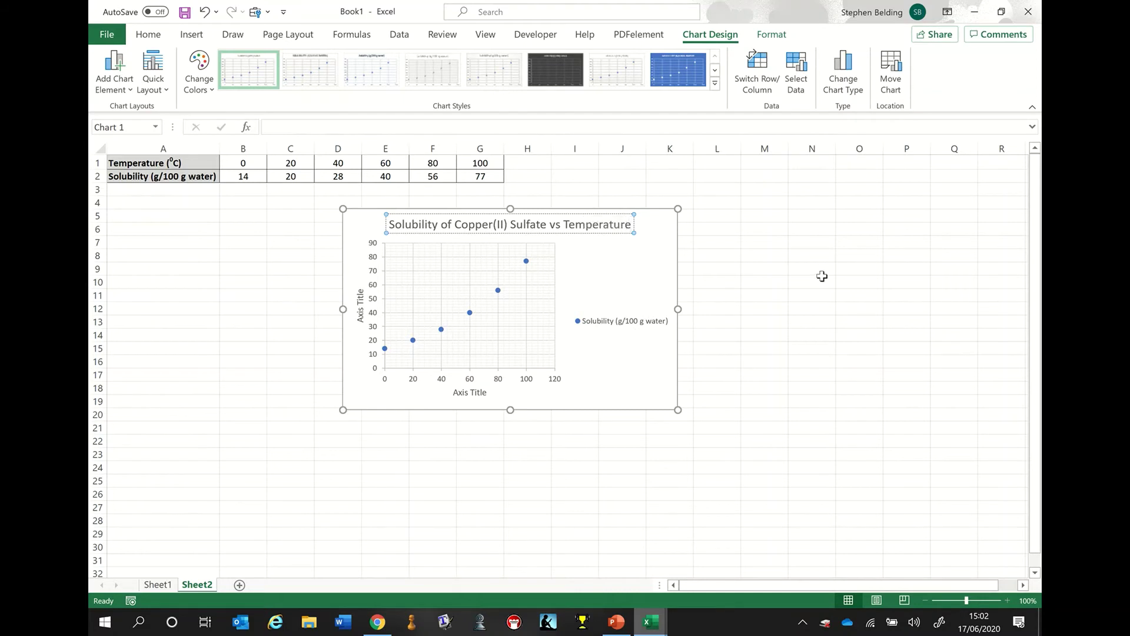
click(822, 277)
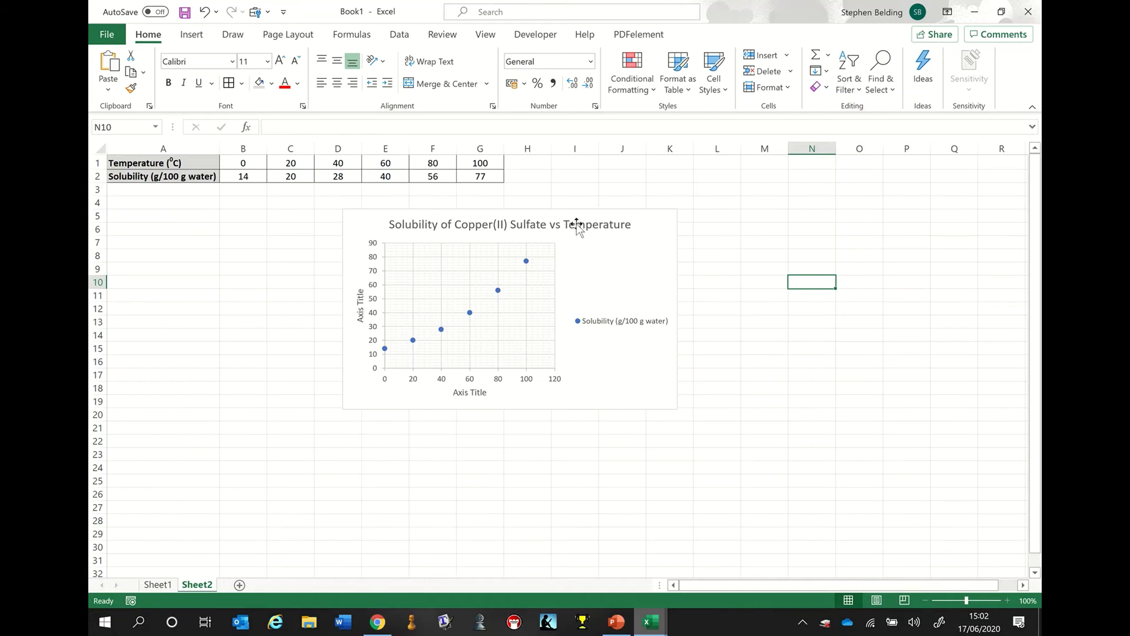
Italicize the word "vs" in the chart title of the scatter chart
click(552, 225)
drag(552, 225, 560, 233)
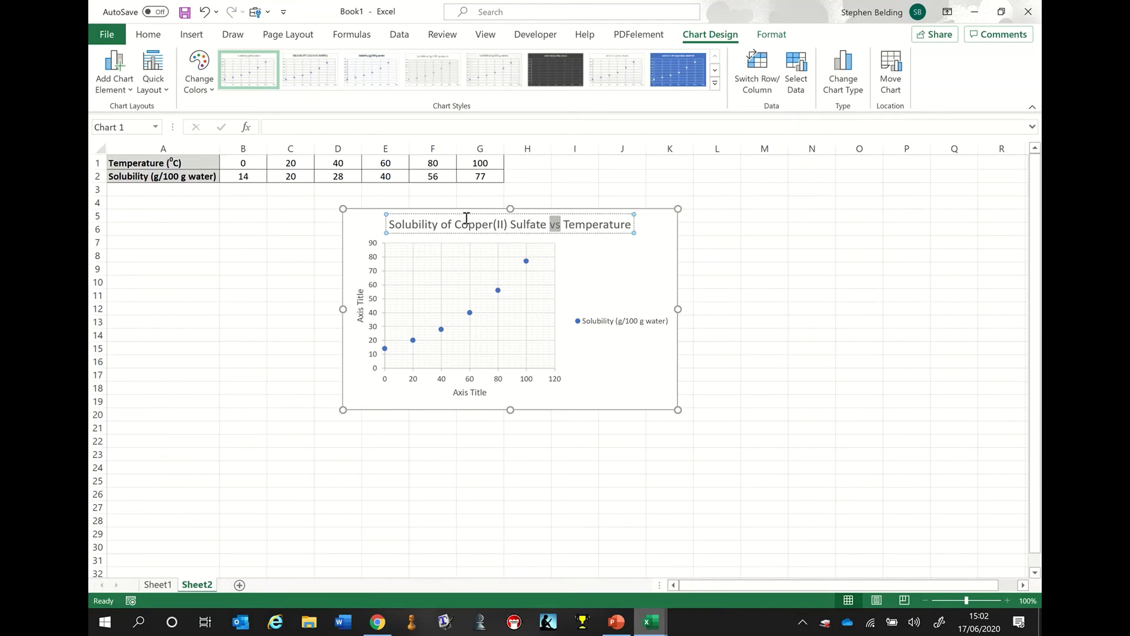
click(149, 36)
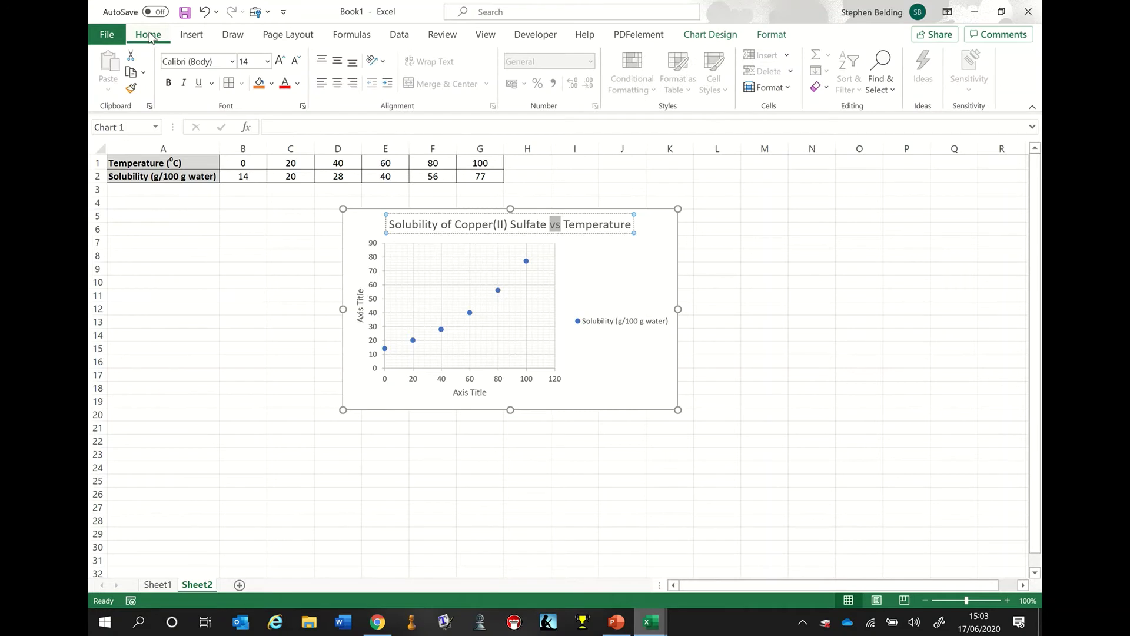
click(185, 84)
click(887, 348)
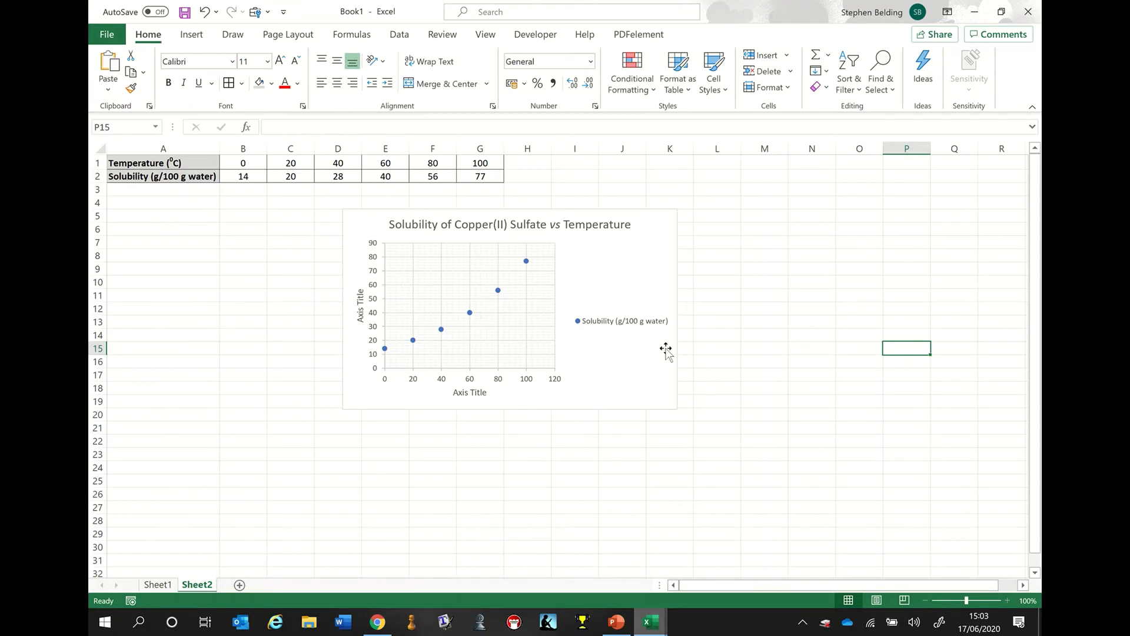
Delete the "Solubility (g/100 g water)" legend from the scatter chart
click(610, 324)
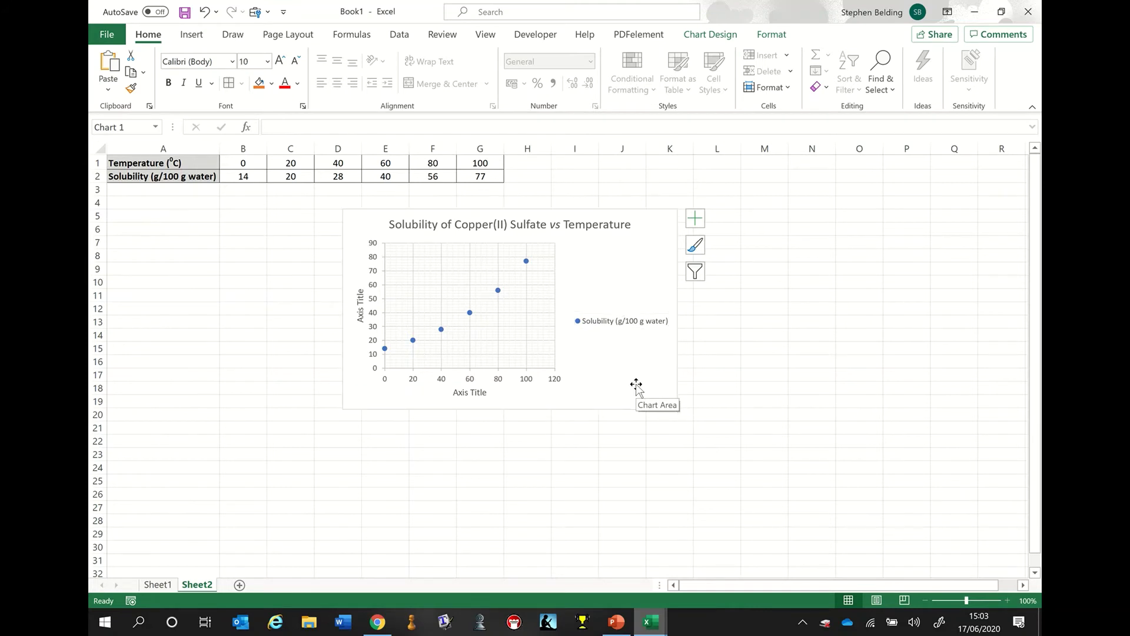
key(Delete)
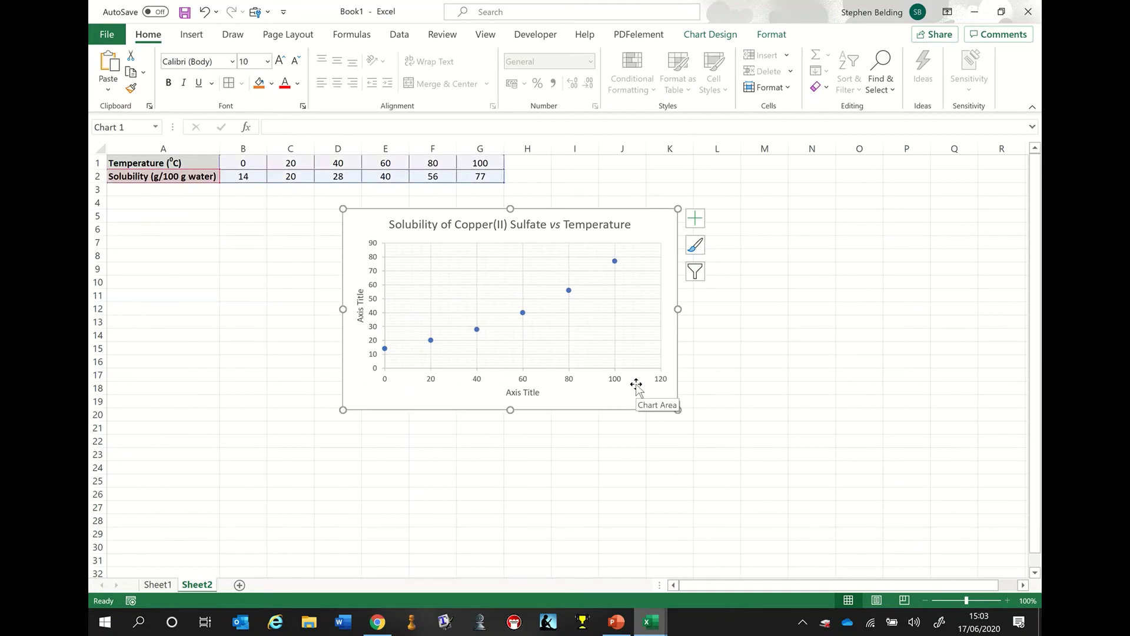
click(774, 374)
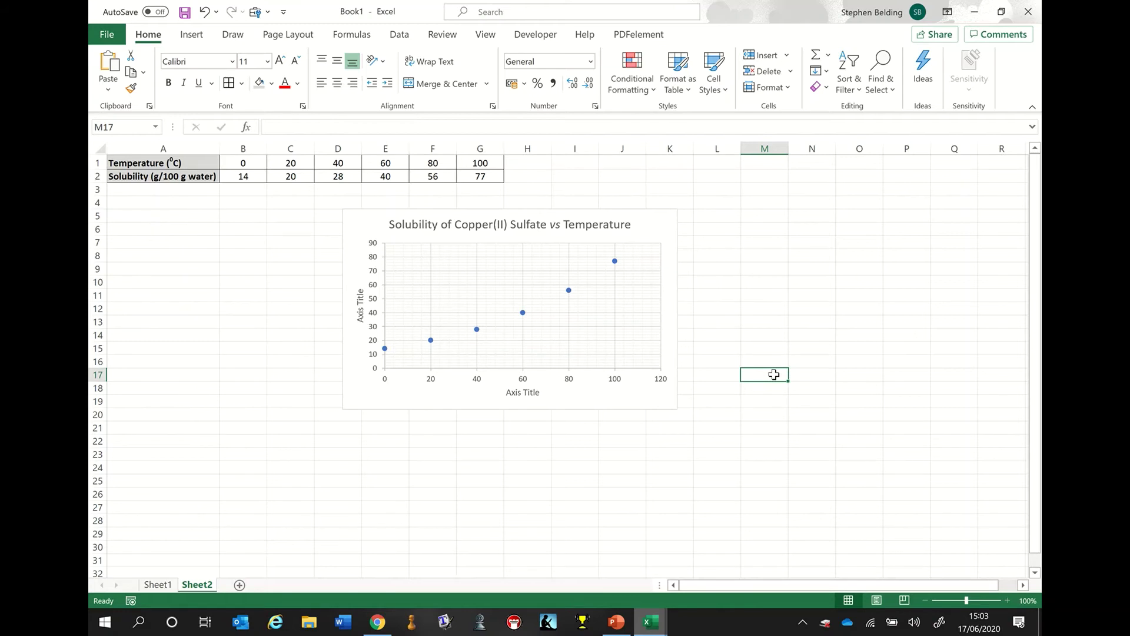
Change the horizontal axis title text to "Temperature (0C)"
click(523, 395)
drag(507, 392, 542, 392)
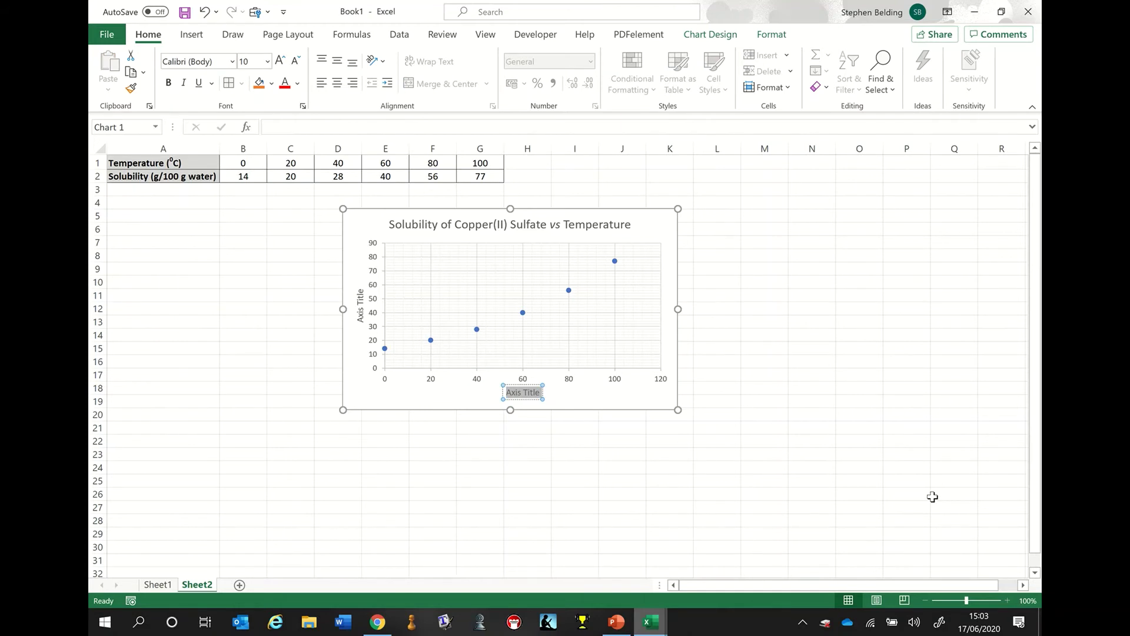
text(T)
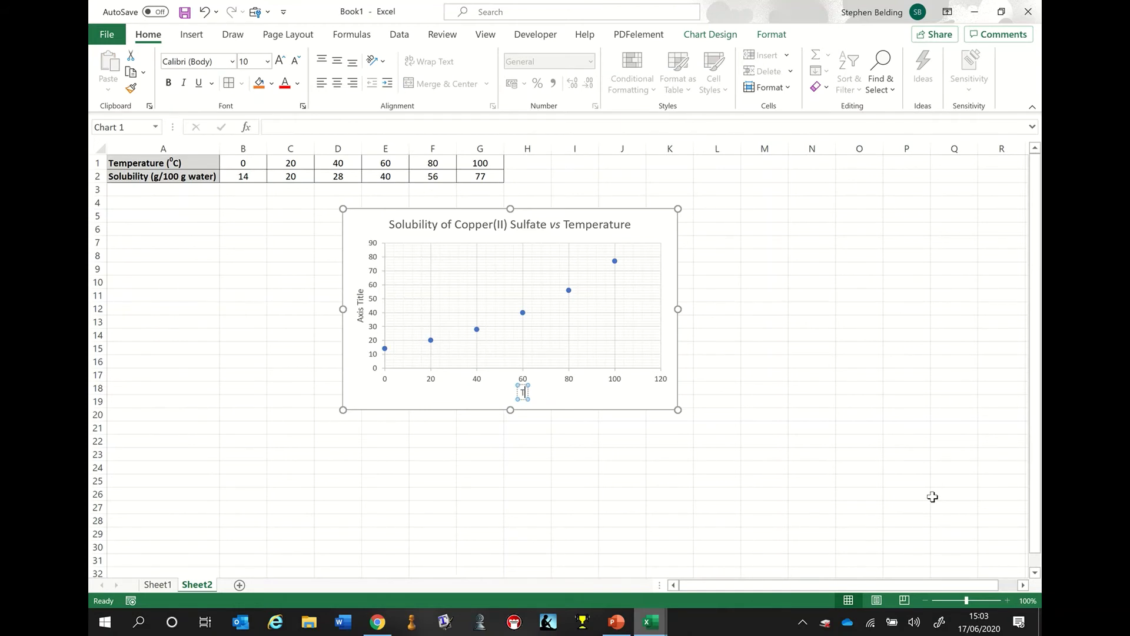
text(emperature)
text( ())
text(0C)
click(840, 449)
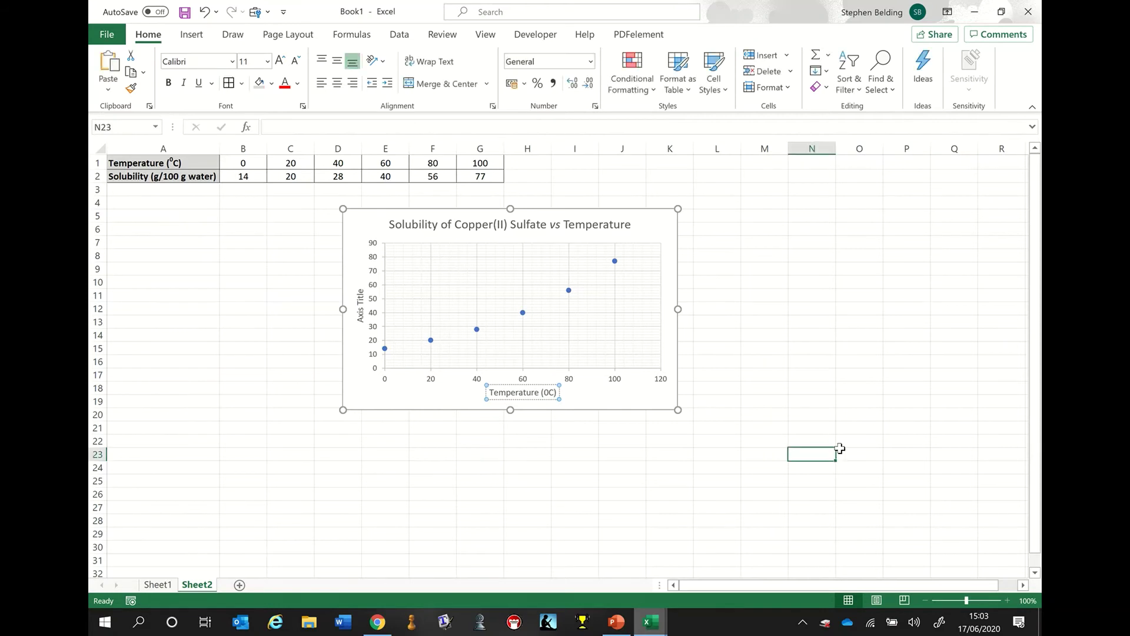
Format the "0" before the "C" in the horizontal axis title as superscript to make a degree sign
click(546, 393)
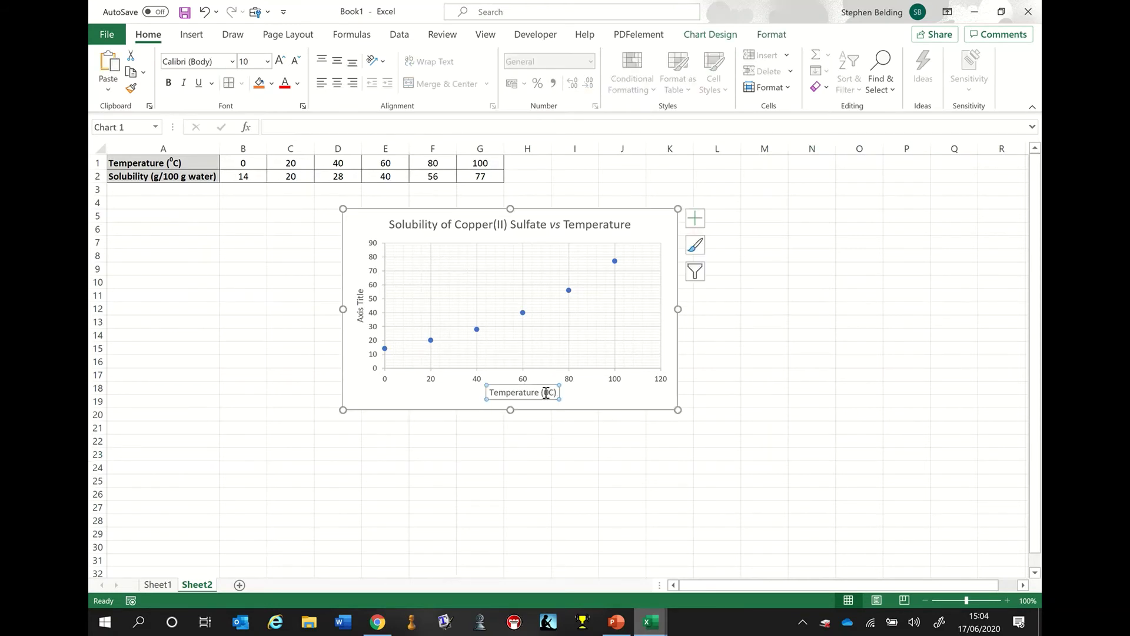
drag(544, 393, 550, 403)
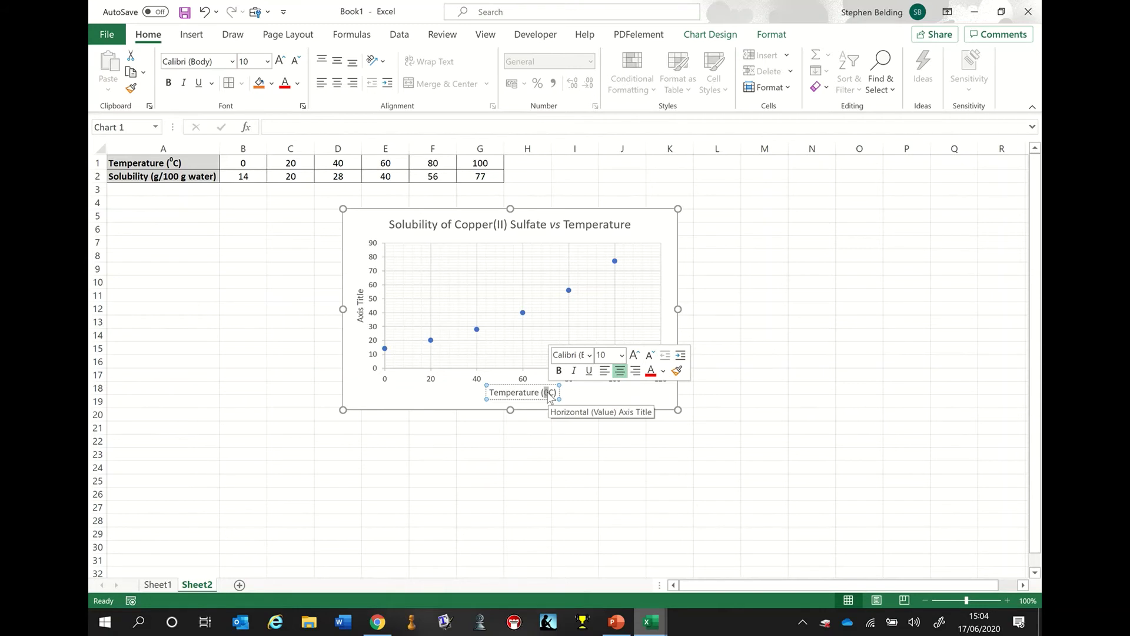
right_click(550, 397)
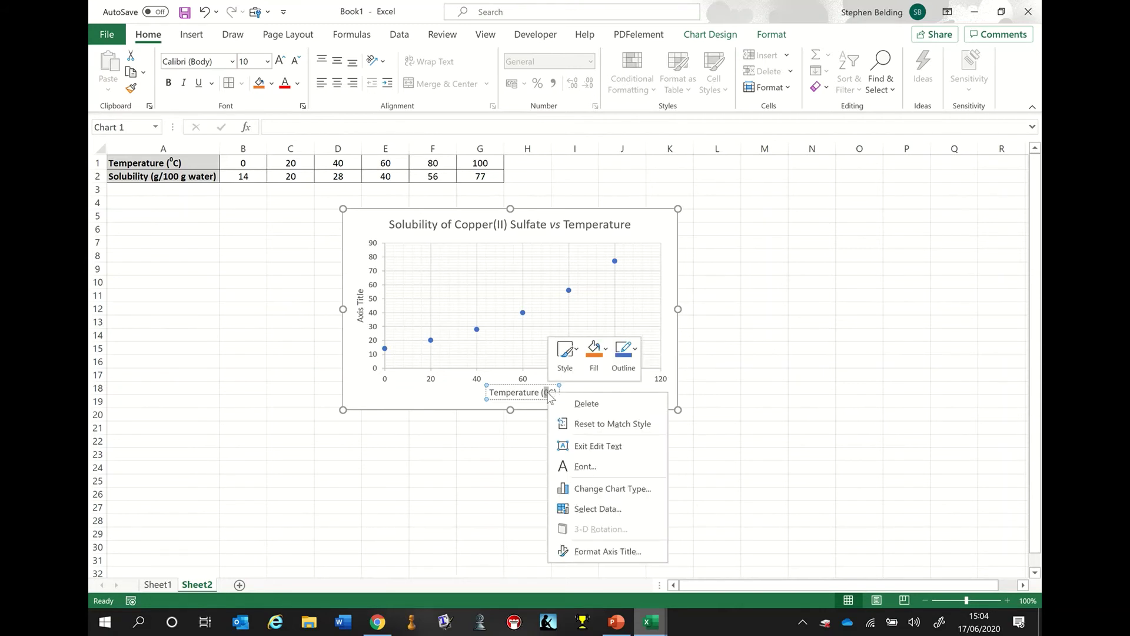
click(586, 468)
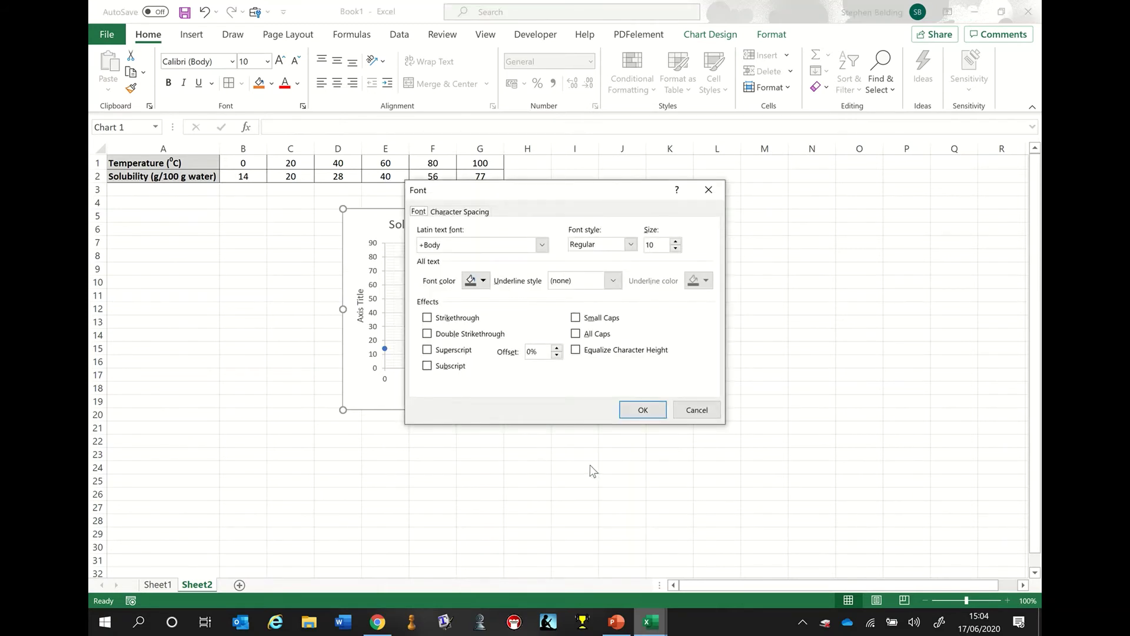
click(454, 351)
click(646, 410)
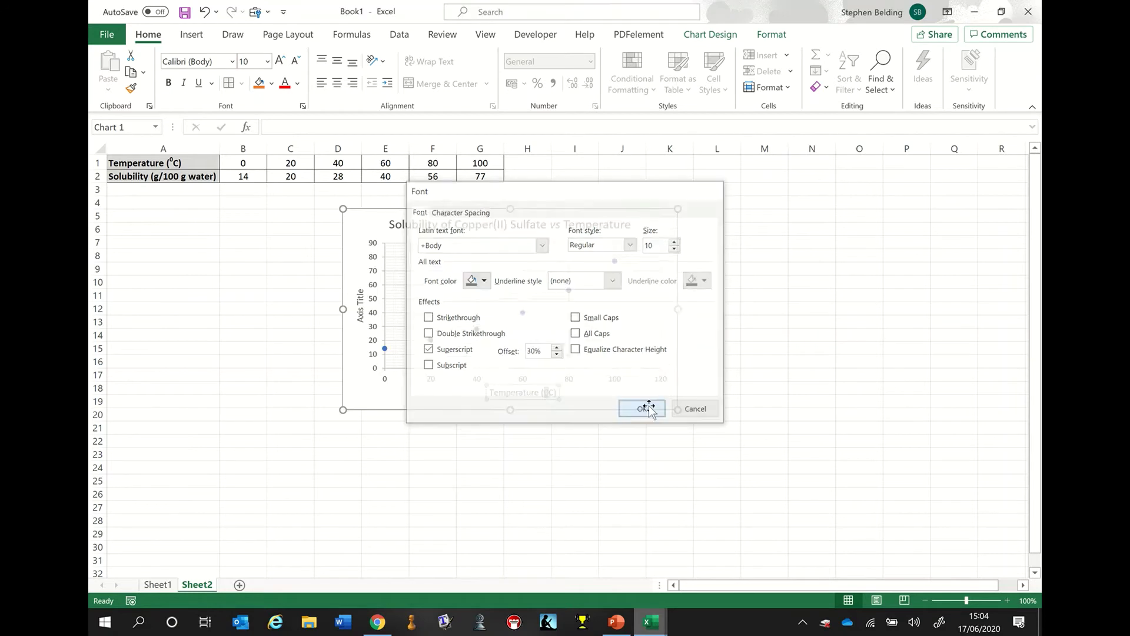
click(675, 454)
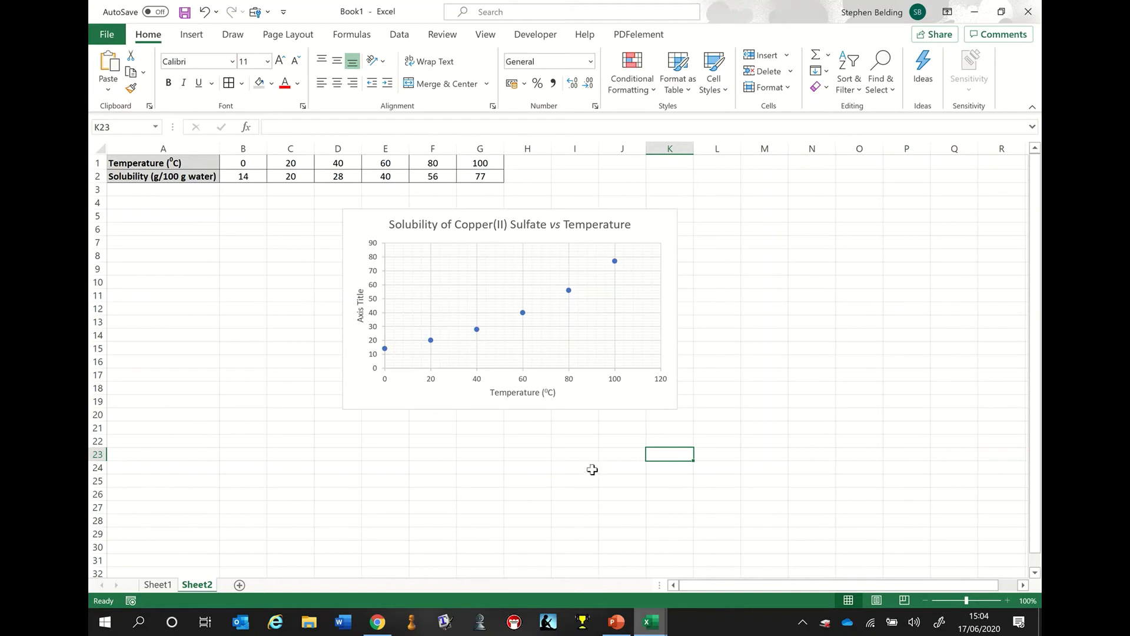
Change the vertical axis title text to "Solubility (g/100 g water)"
click(360, 305)
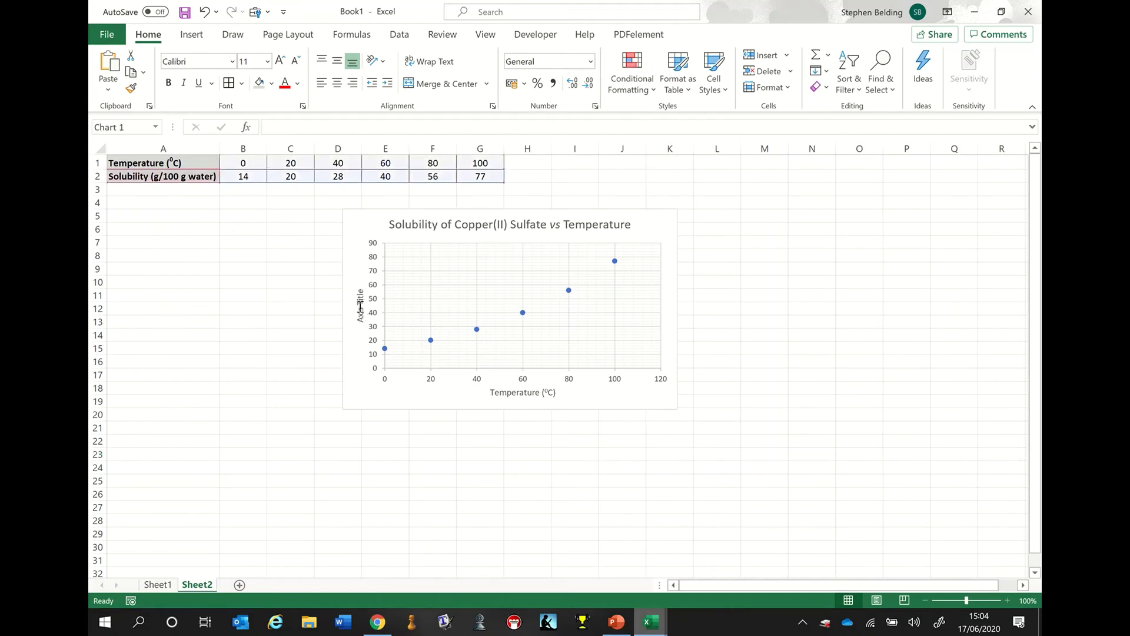
click(362, 320)
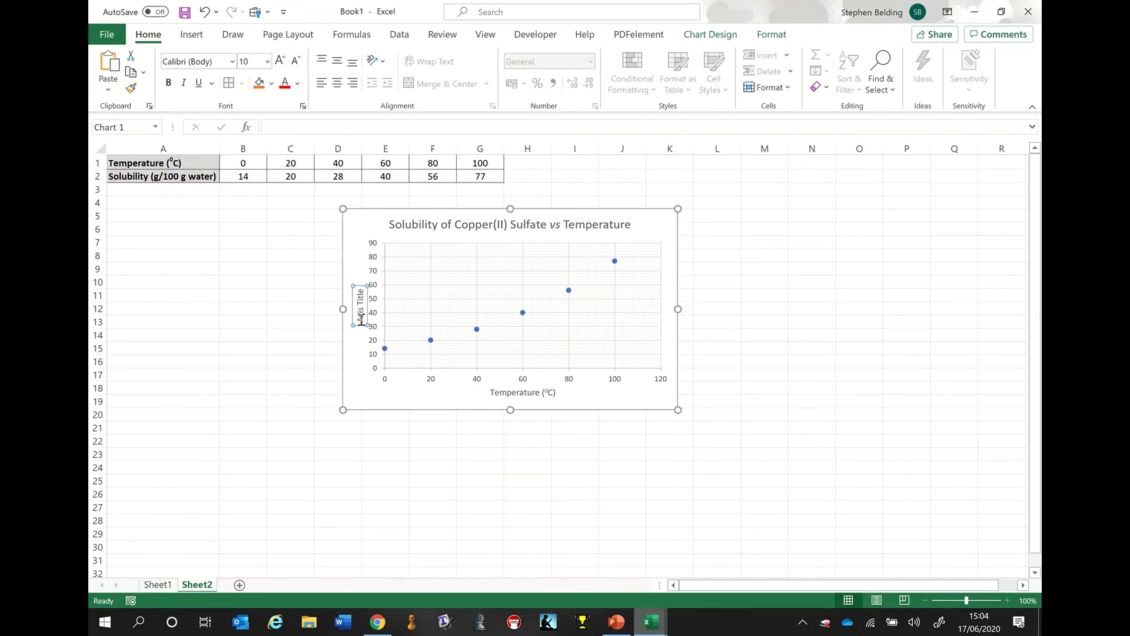
triple_click(362, 320)
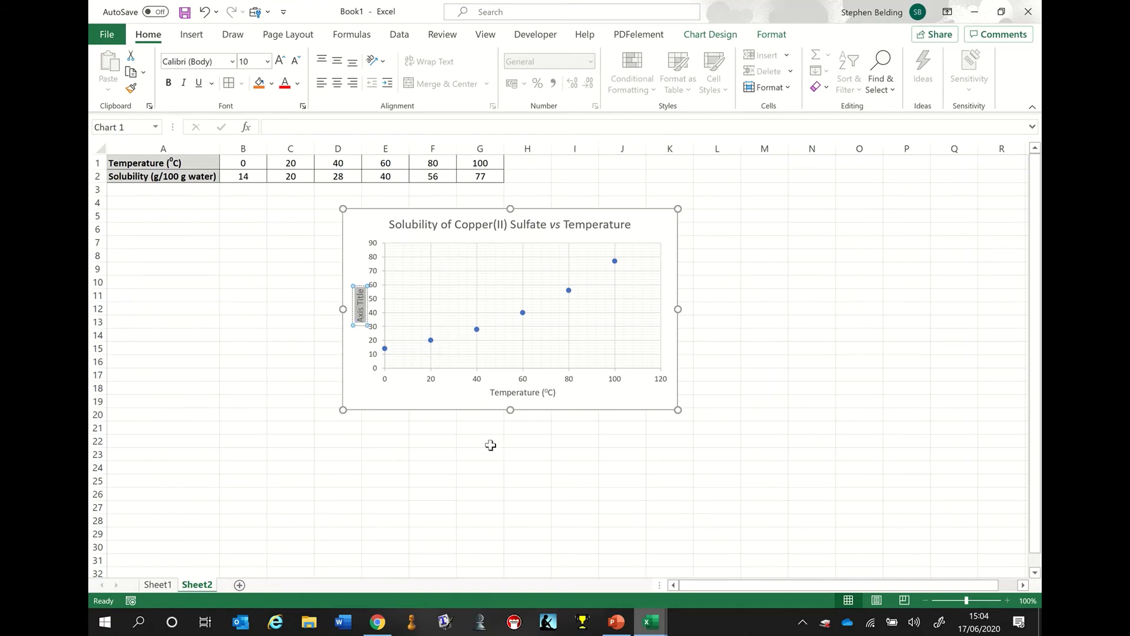
text(So)
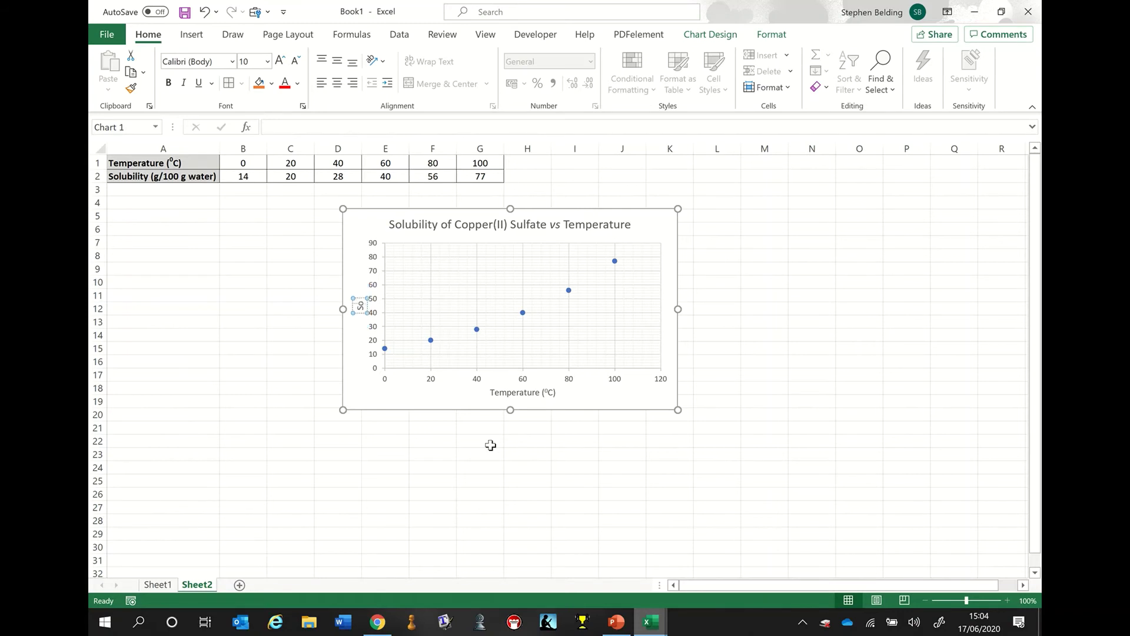
text(lubility (g/)
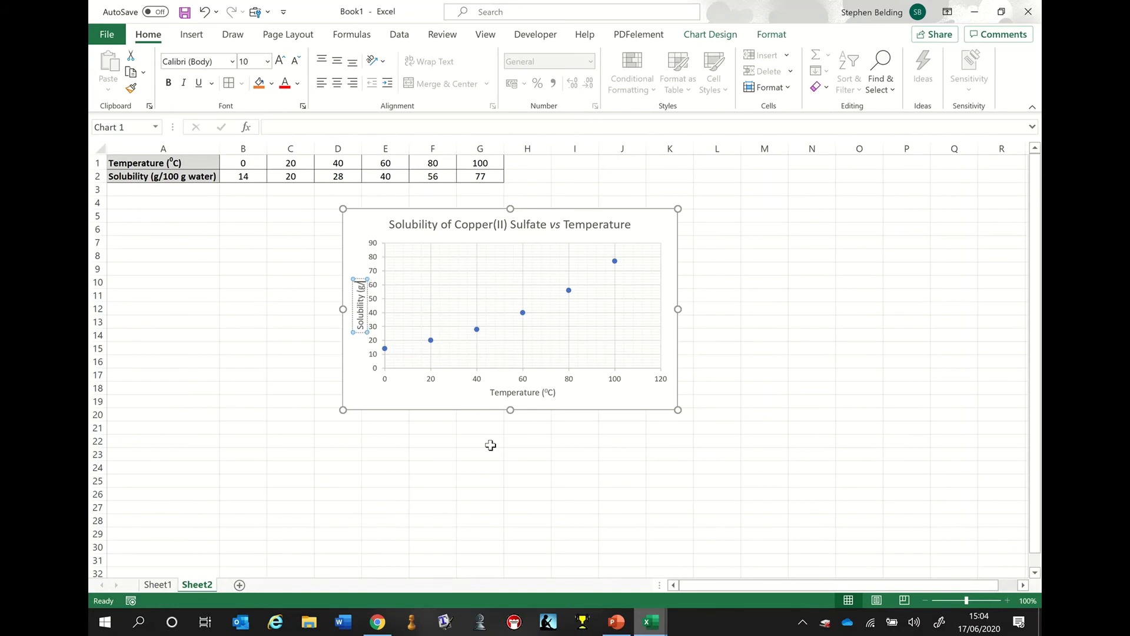
text(100 g water))
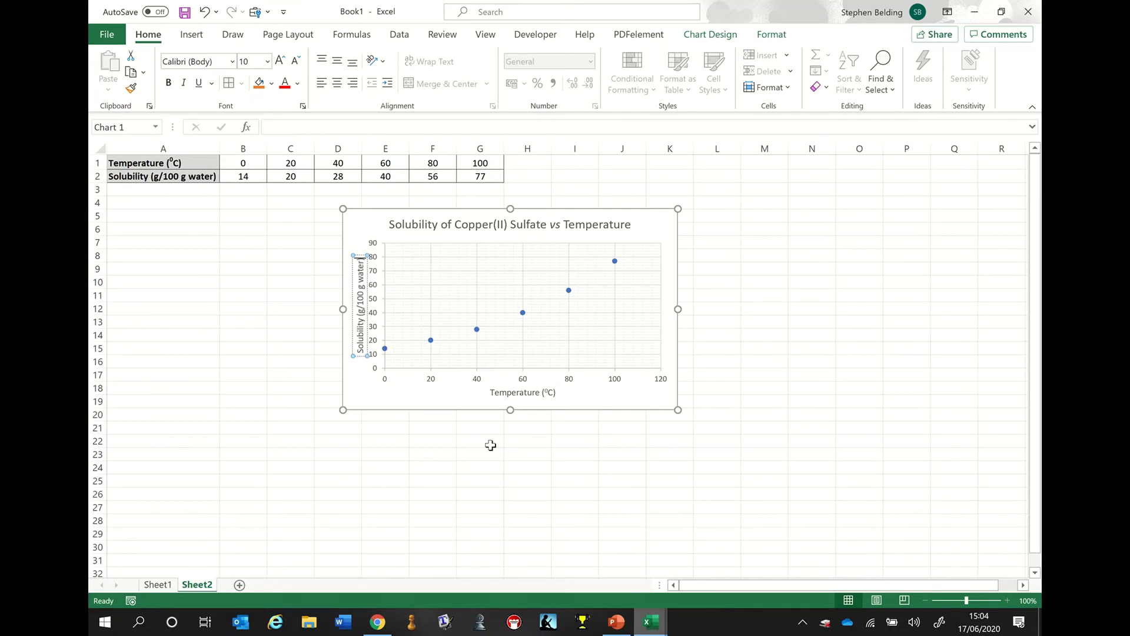
click(802, 397)
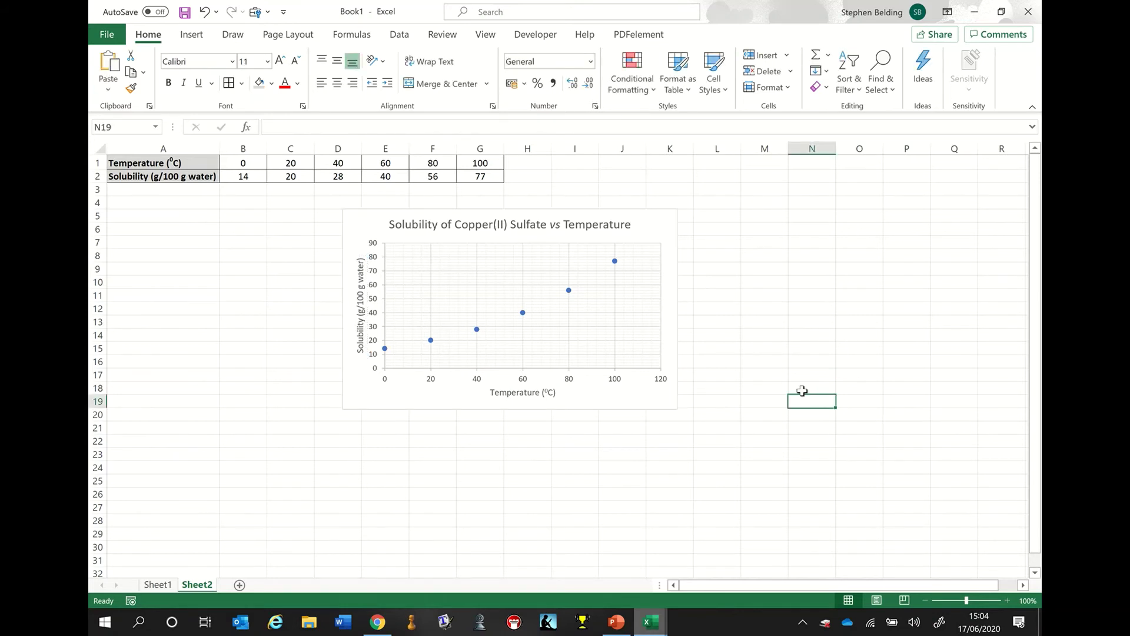
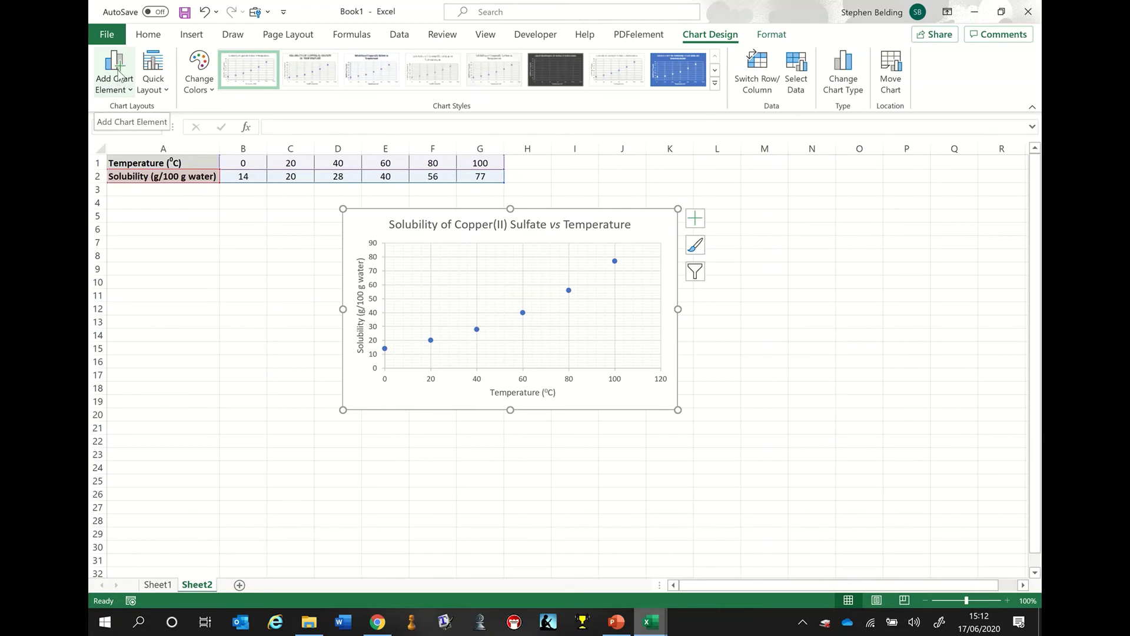
Add an exponential trendline to the solubility data points in the scatter chart
click(120, 74)
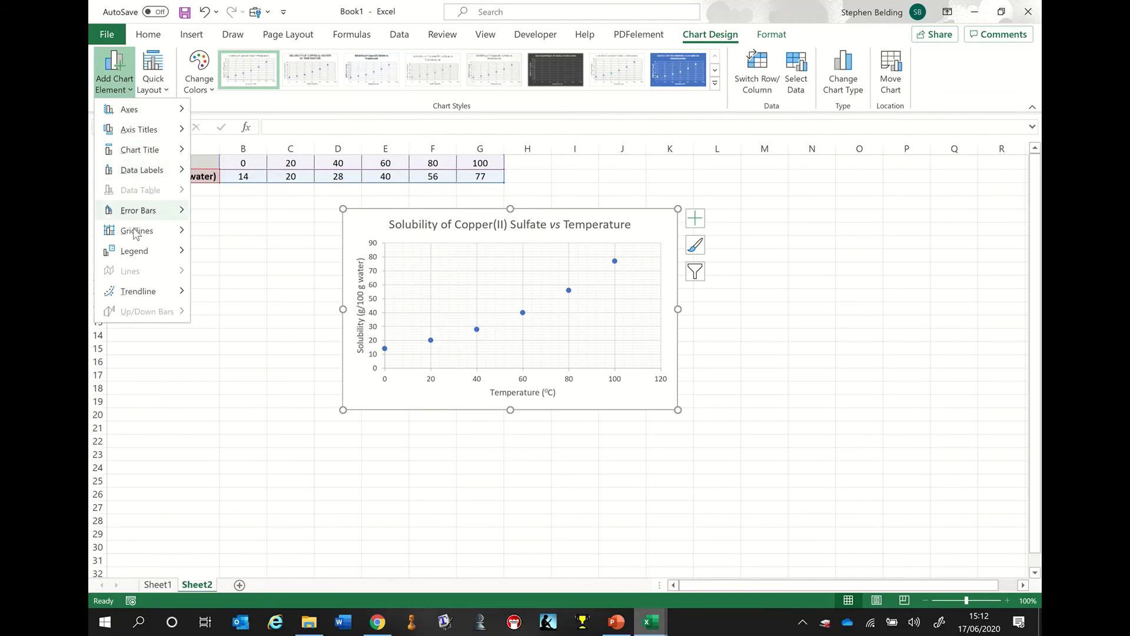
mouse_move(135, 296)
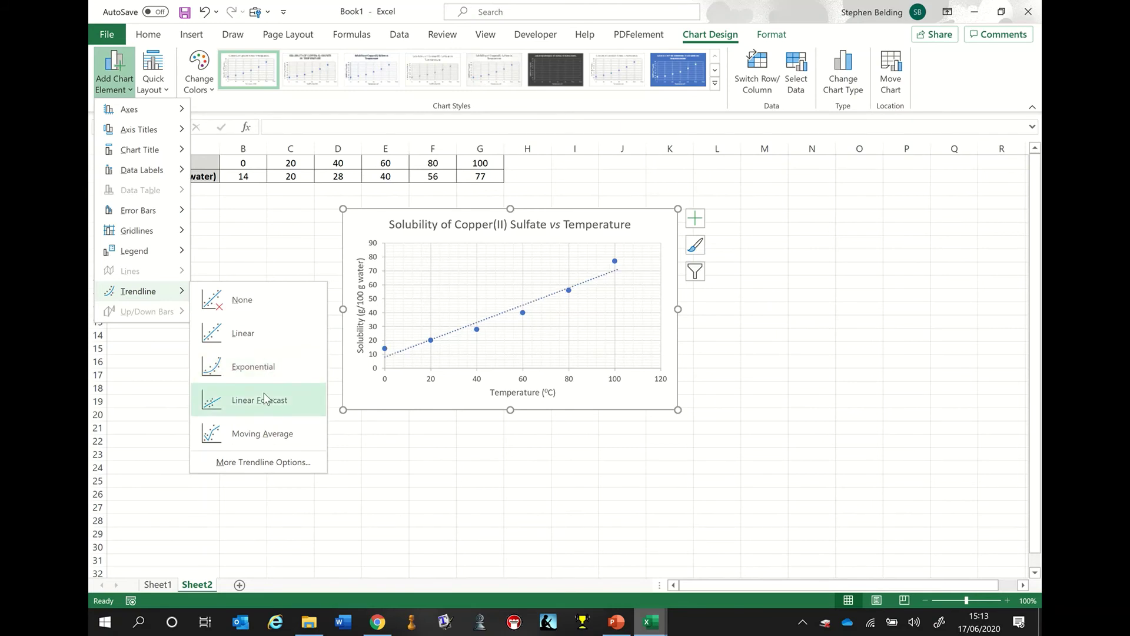
click(252, 365)
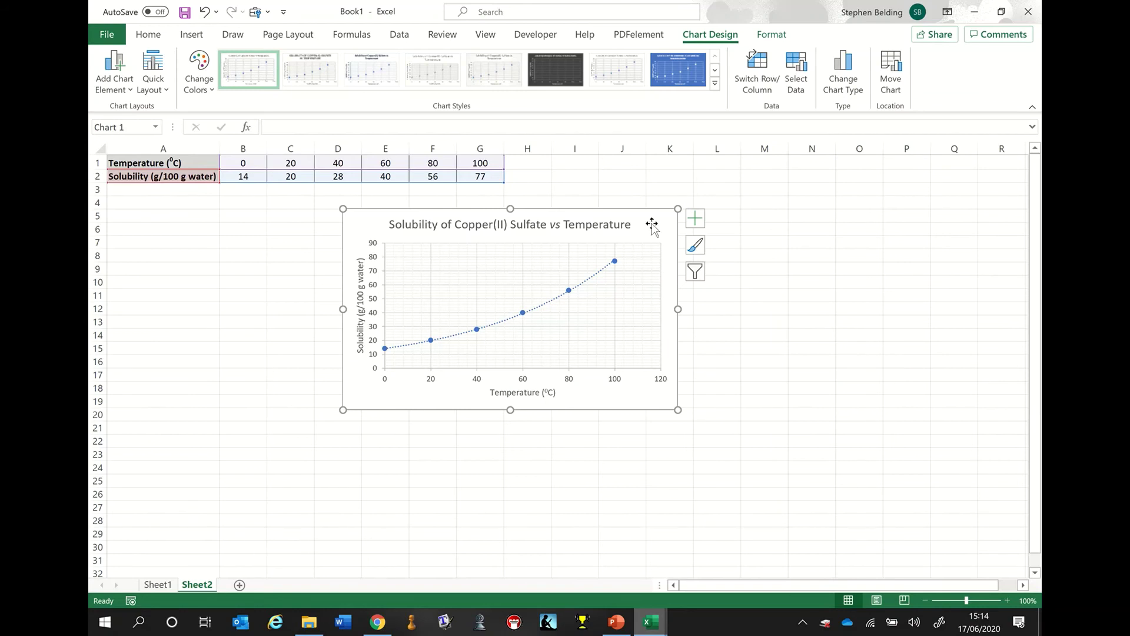
Remove the exponential trendline from the scatter chart
click(116, 79)
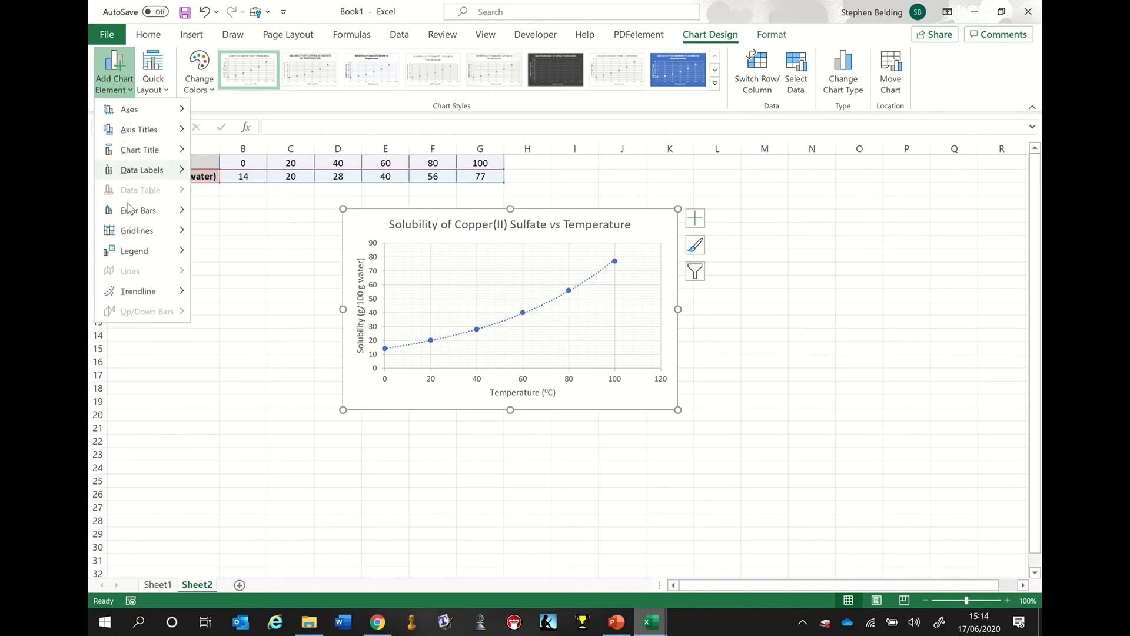
mouse_move(146, 298)
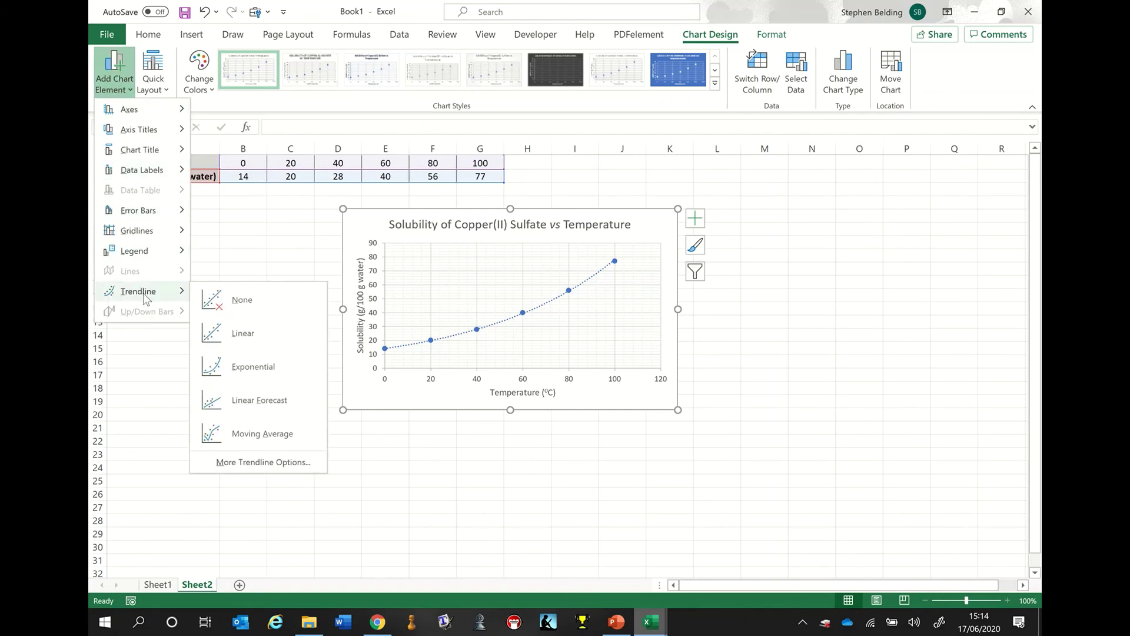
click(239, 301)
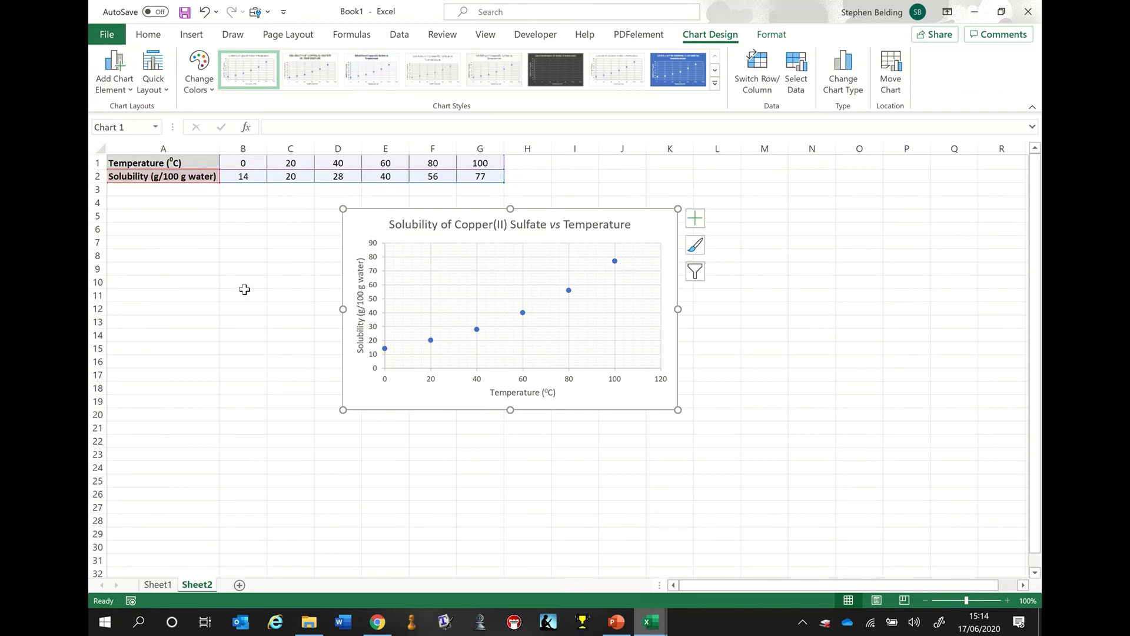
Preview the solubility chart's Scatter variants: smooth lines and straight lines, each with and without markers, and plain markers
right_click(647, 227)
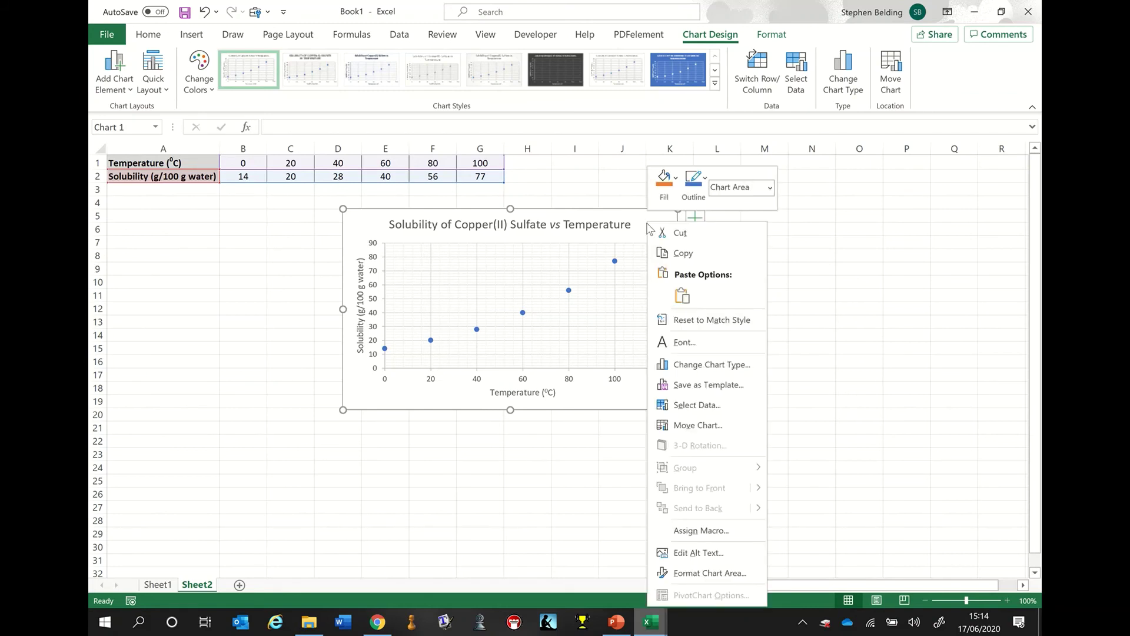
click(692, 366)
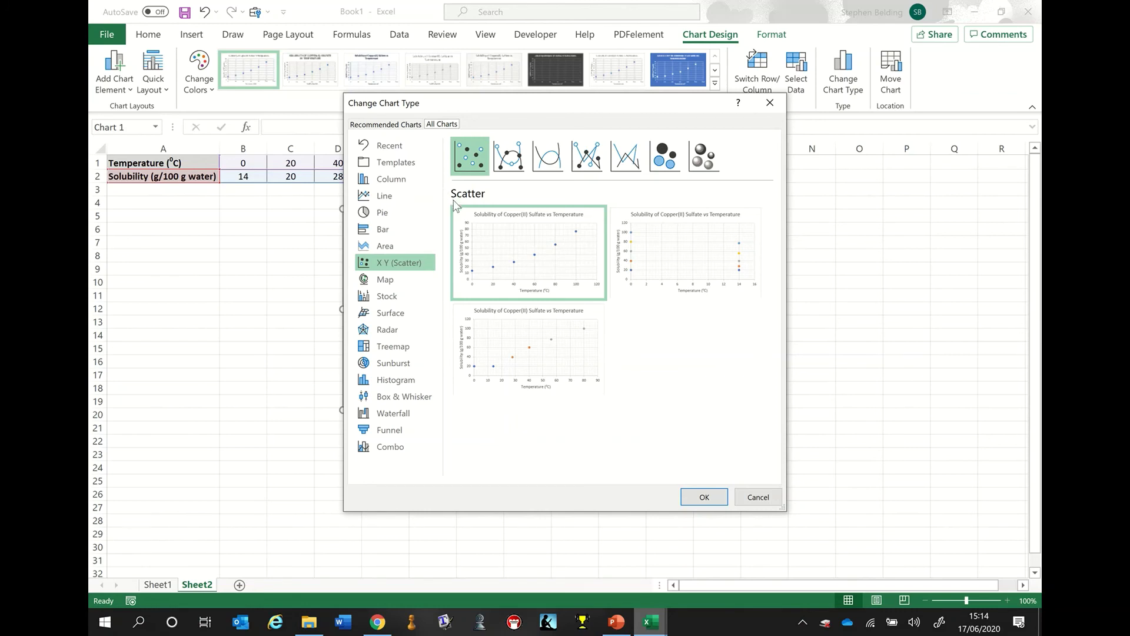
click(514, 164)
mouse_move(517, 248)
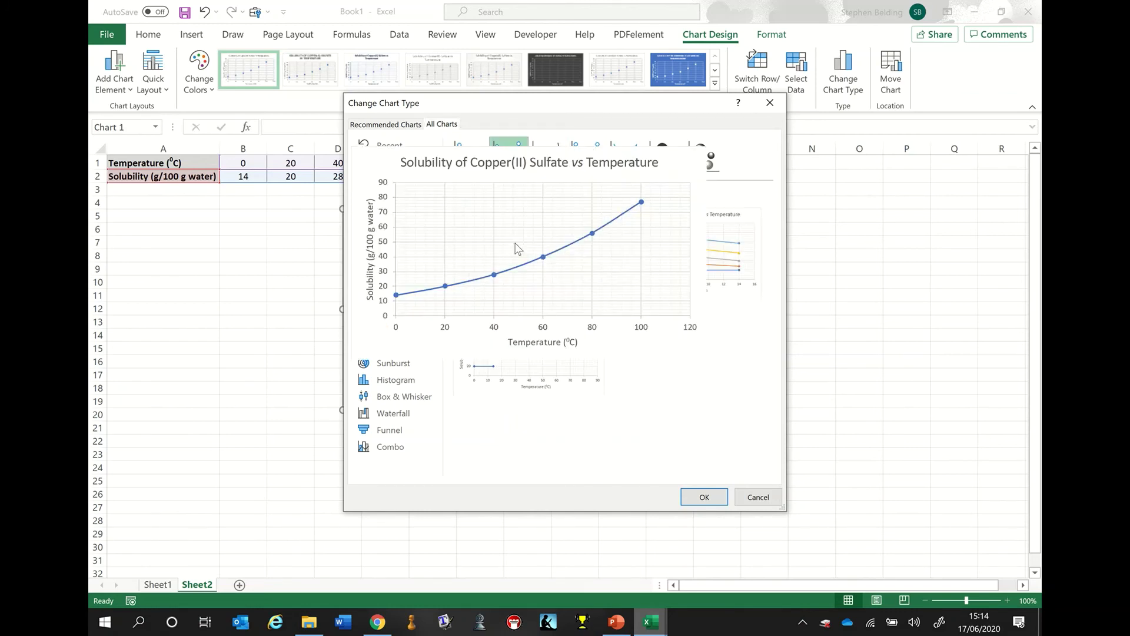
click(554, 157)
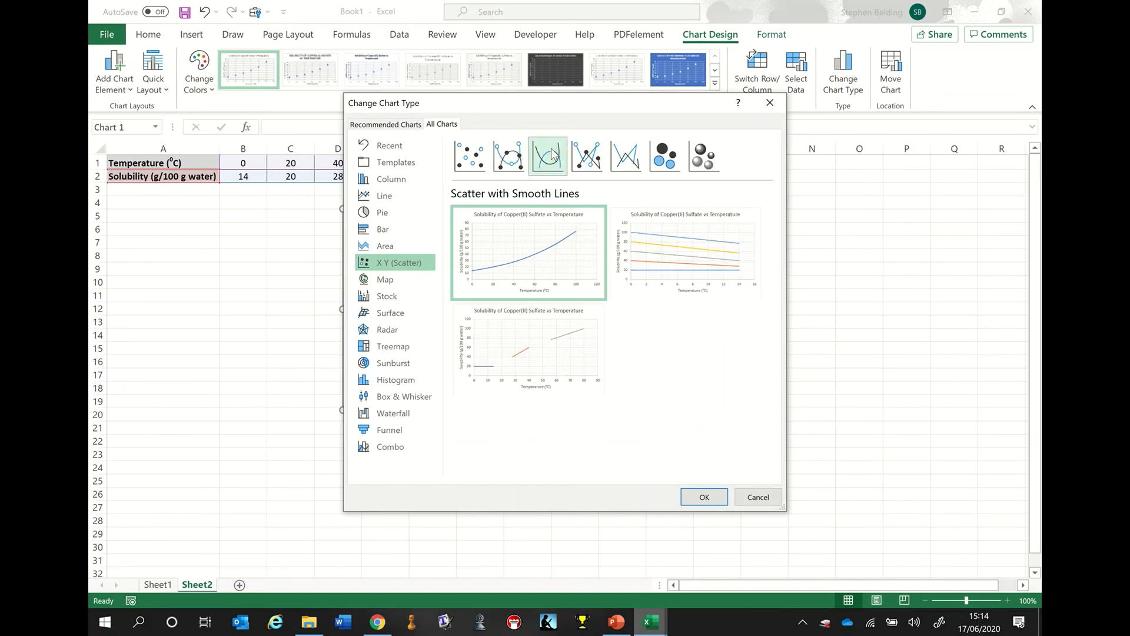
click(595, 160)
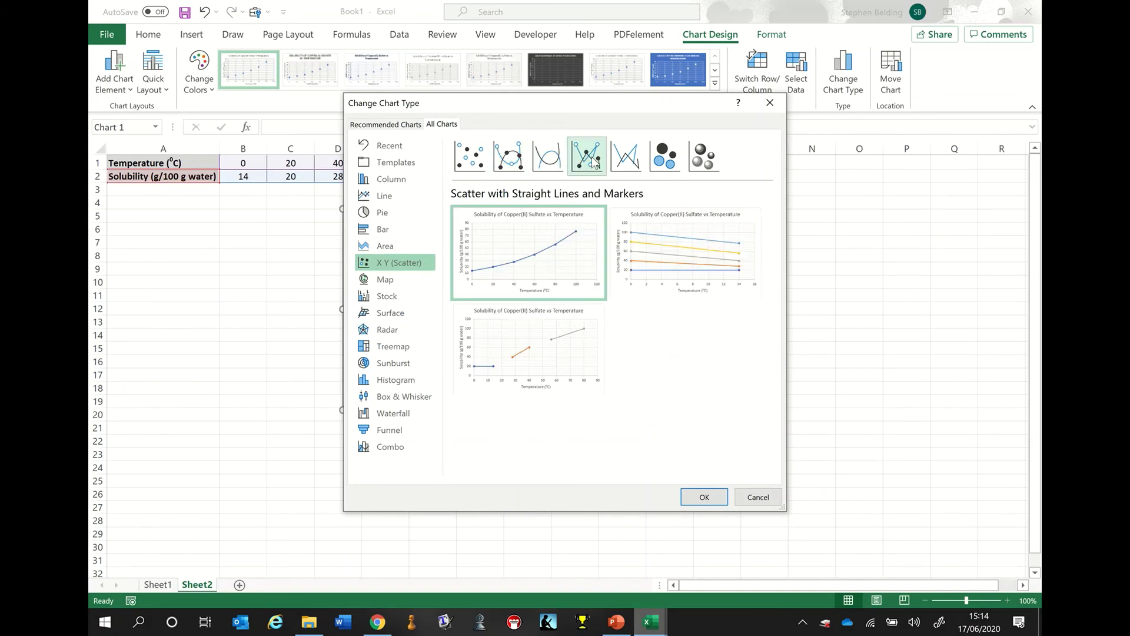
click(627, 160)
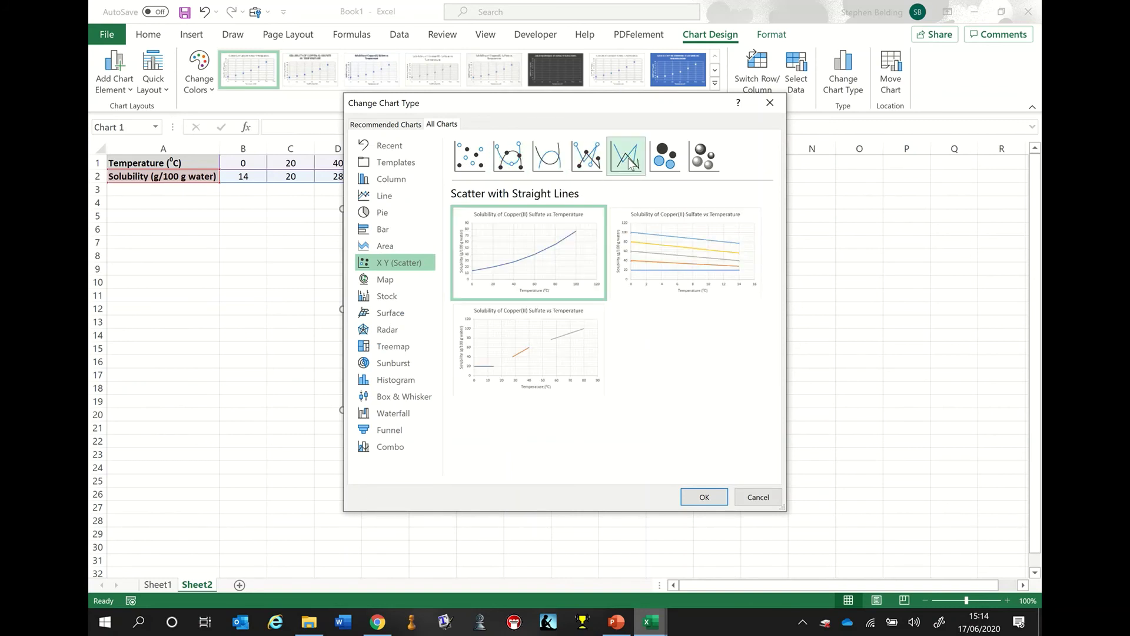
click(467, 165)
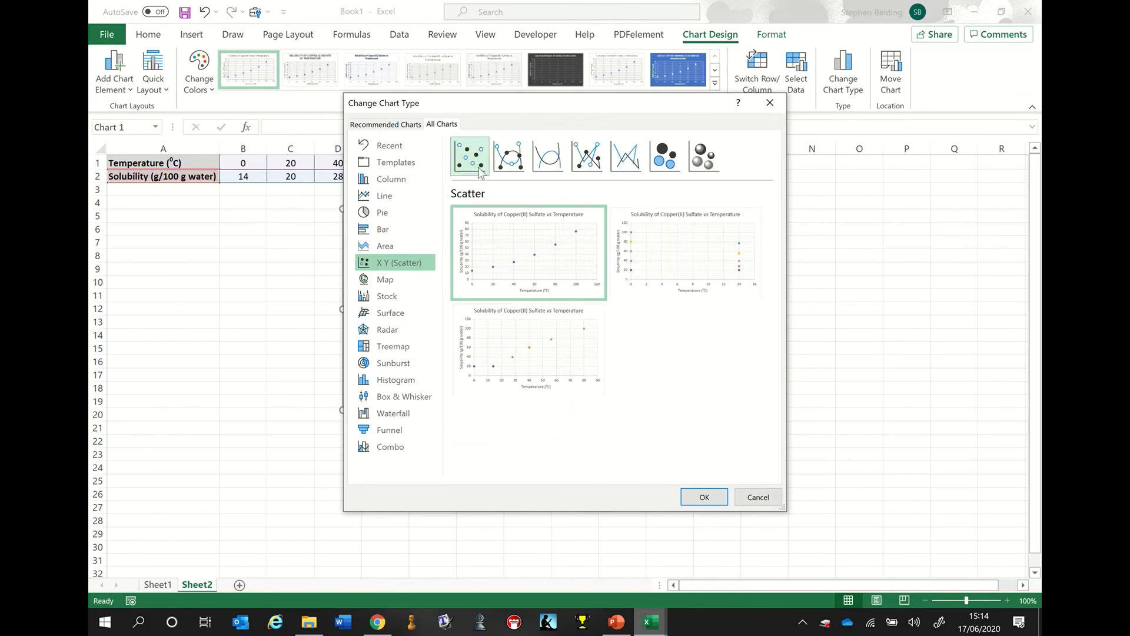
mouse_move(547, 263)
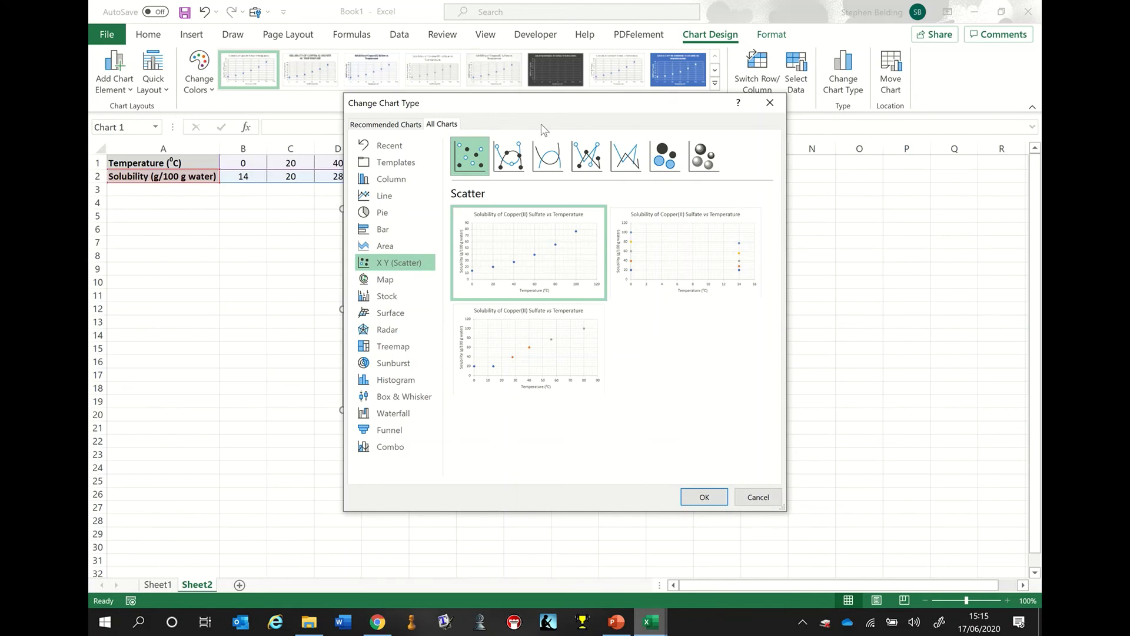
Compare the smooth-line and straight-line variants once more, and apply the plain Scatter type with markers only
click(513, 155)
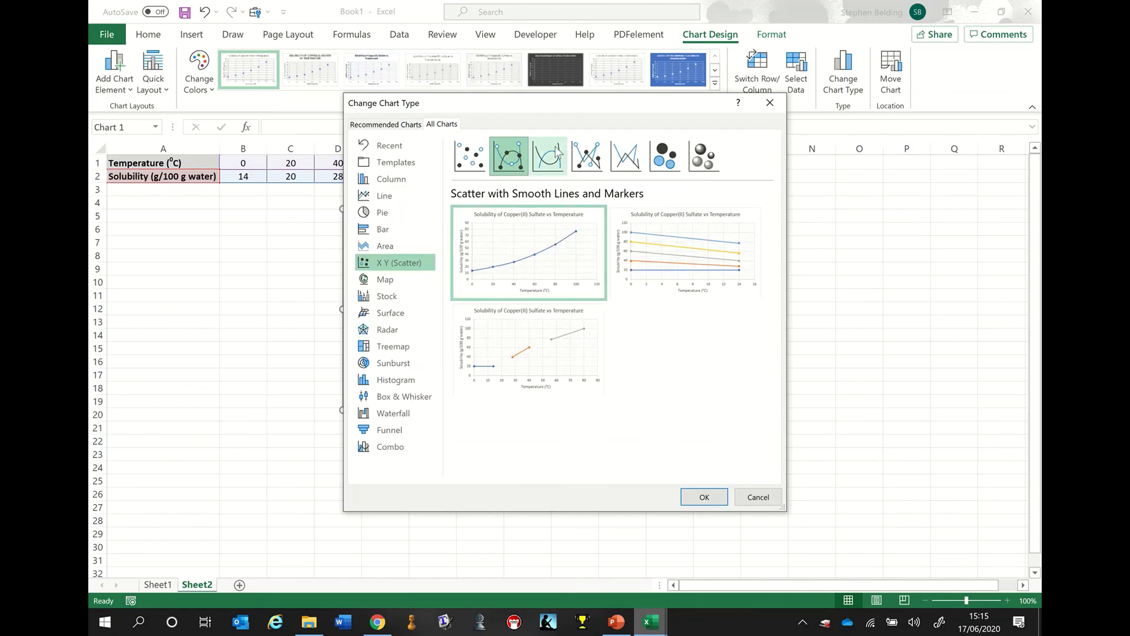
click(586, 158)
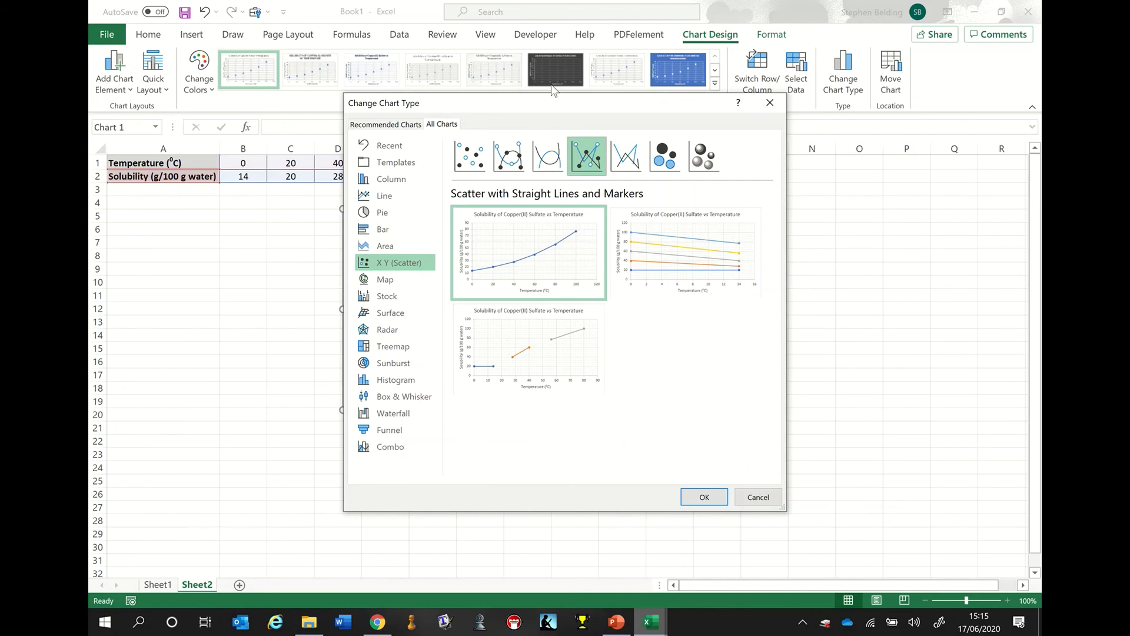
click(549, 156)
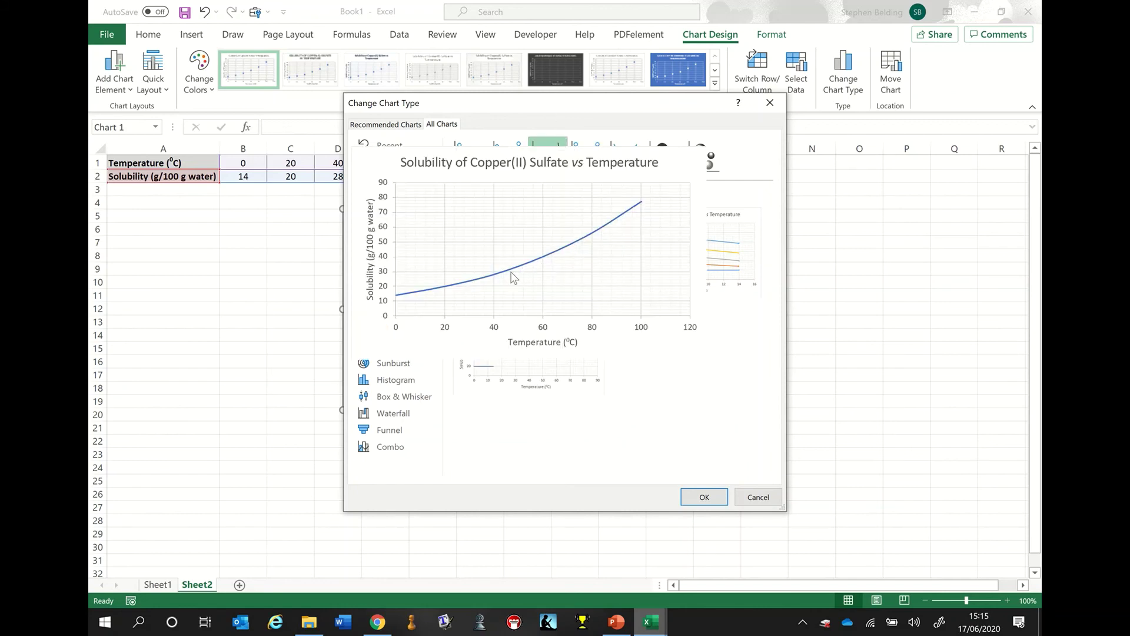
click(627, 156)
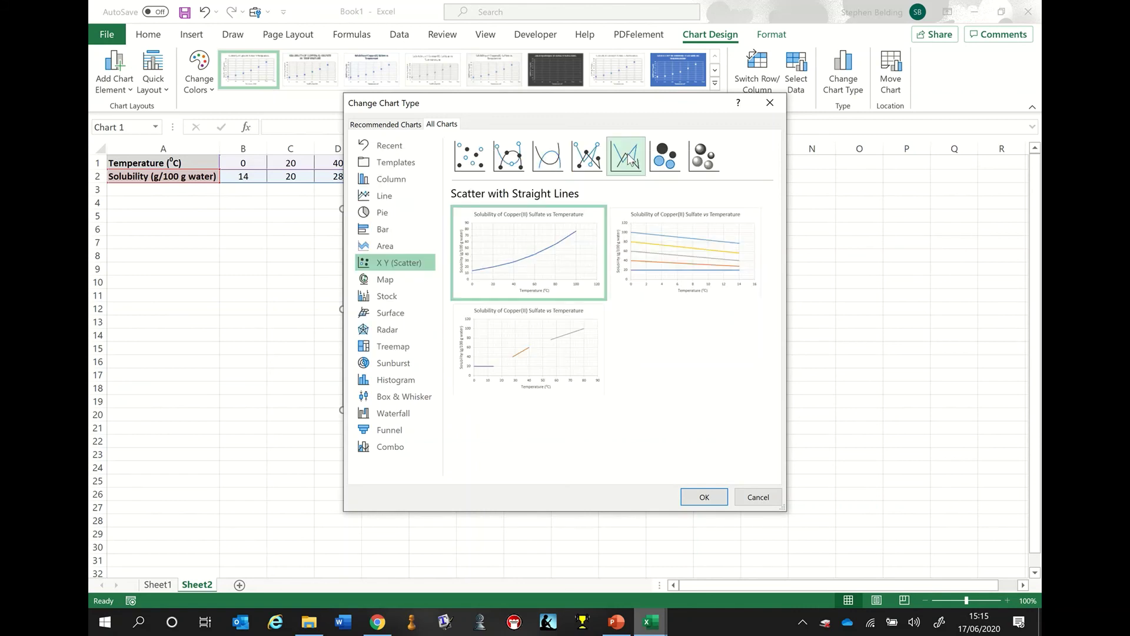
mouse_move(556, 283)
click(471, 168)
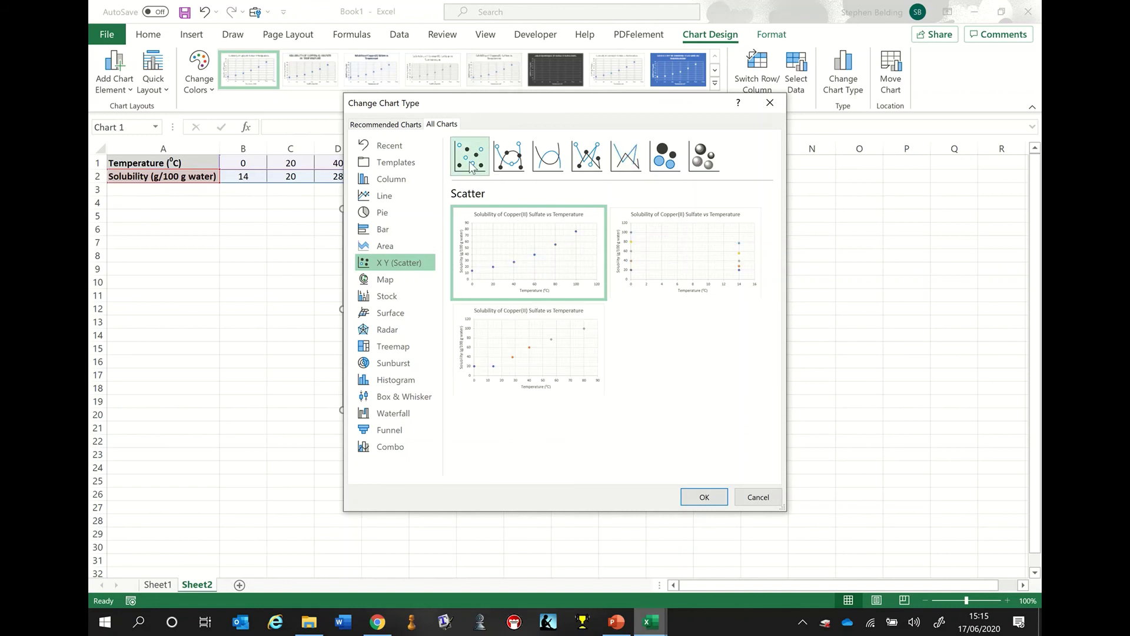
mouse_move(532, 261)
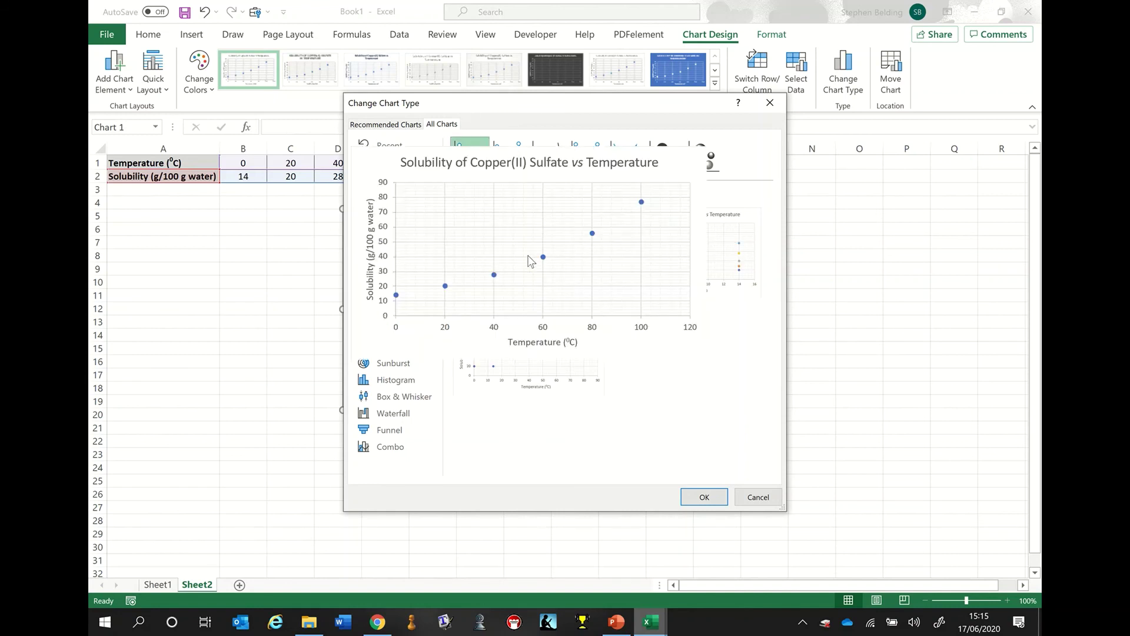
click(705, 496)
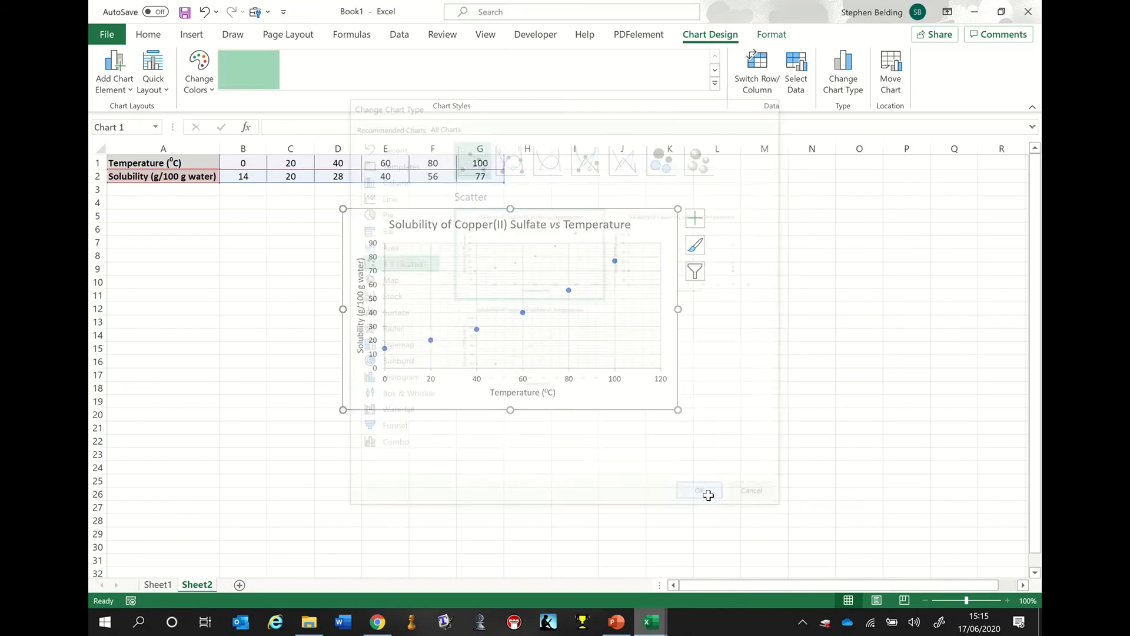
Add an exponential trendline through the solubility points and deselect the chart
click(128, 87)
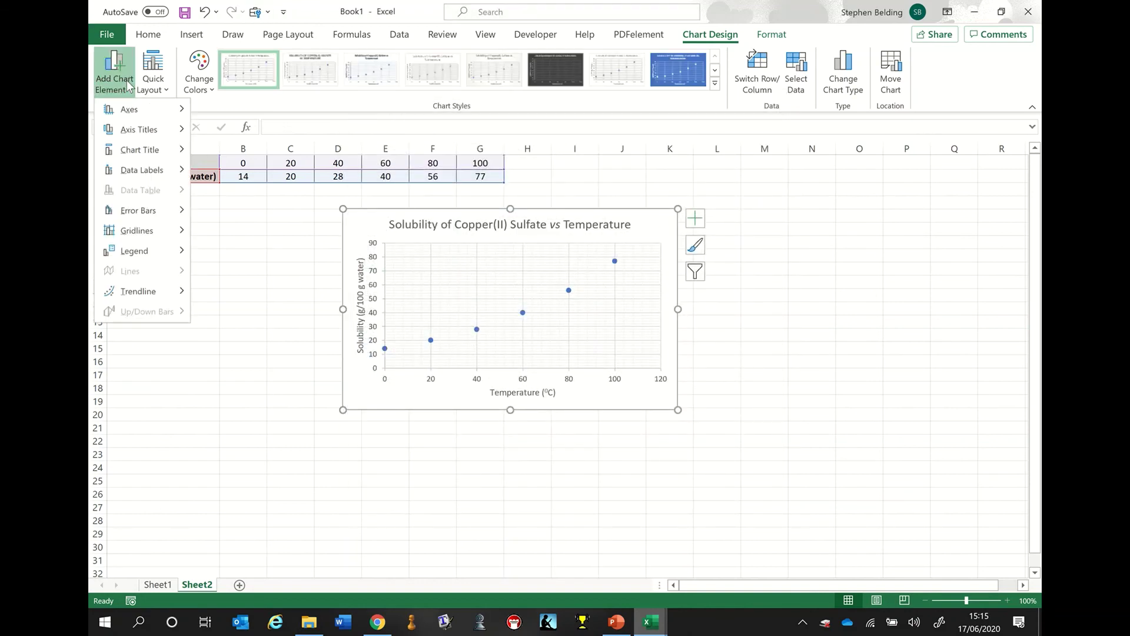
mouse_move(148, 291)
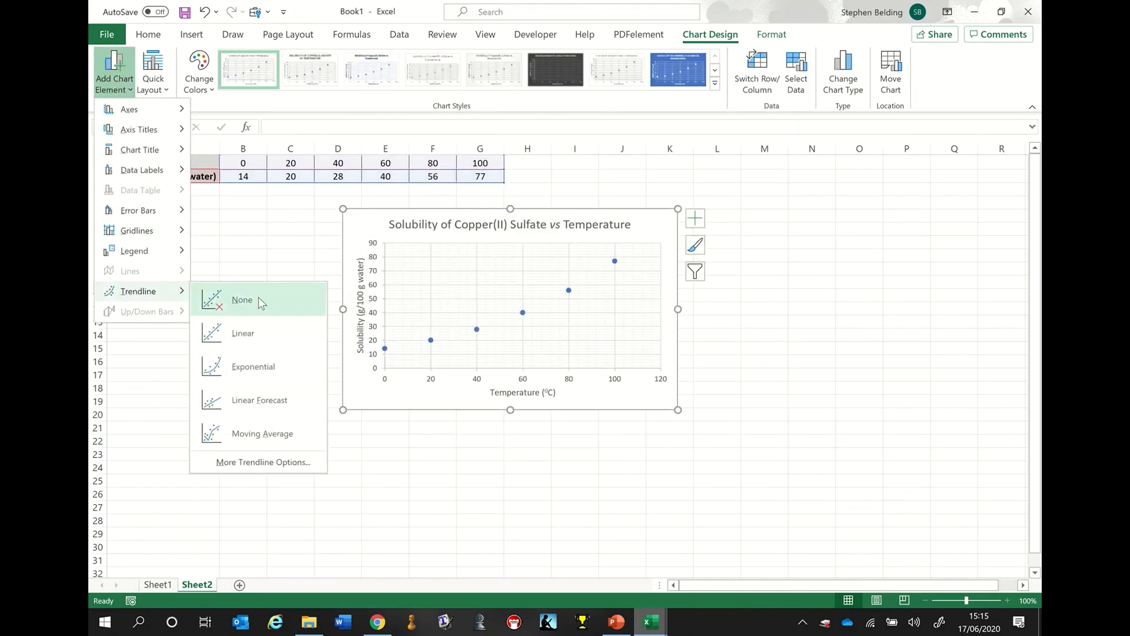
click(244, 366)
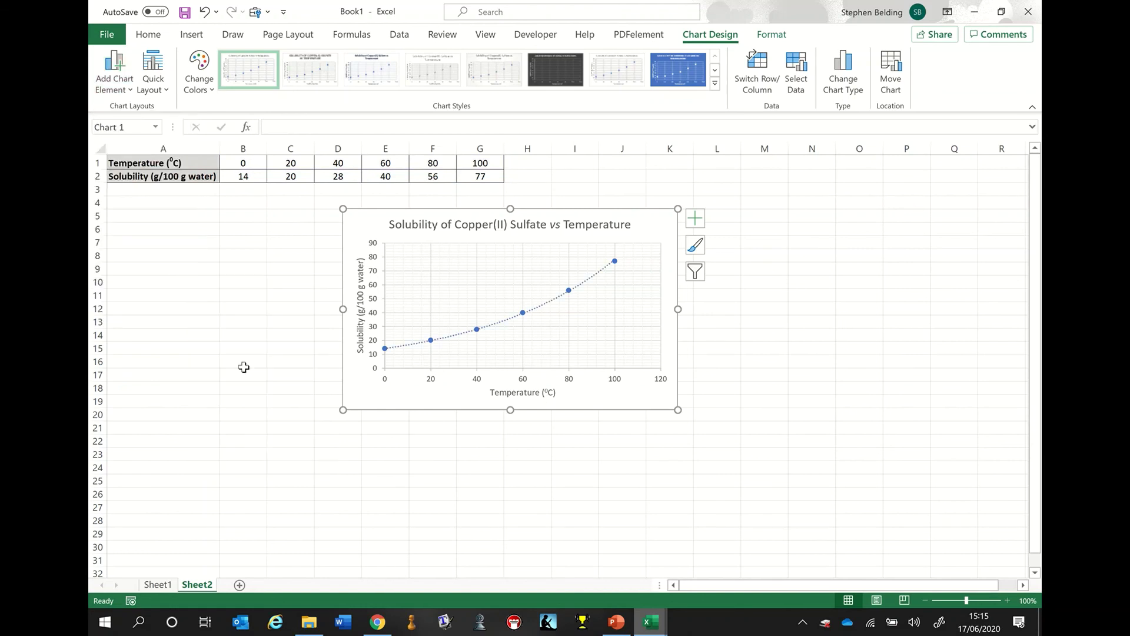
click(841, 331)
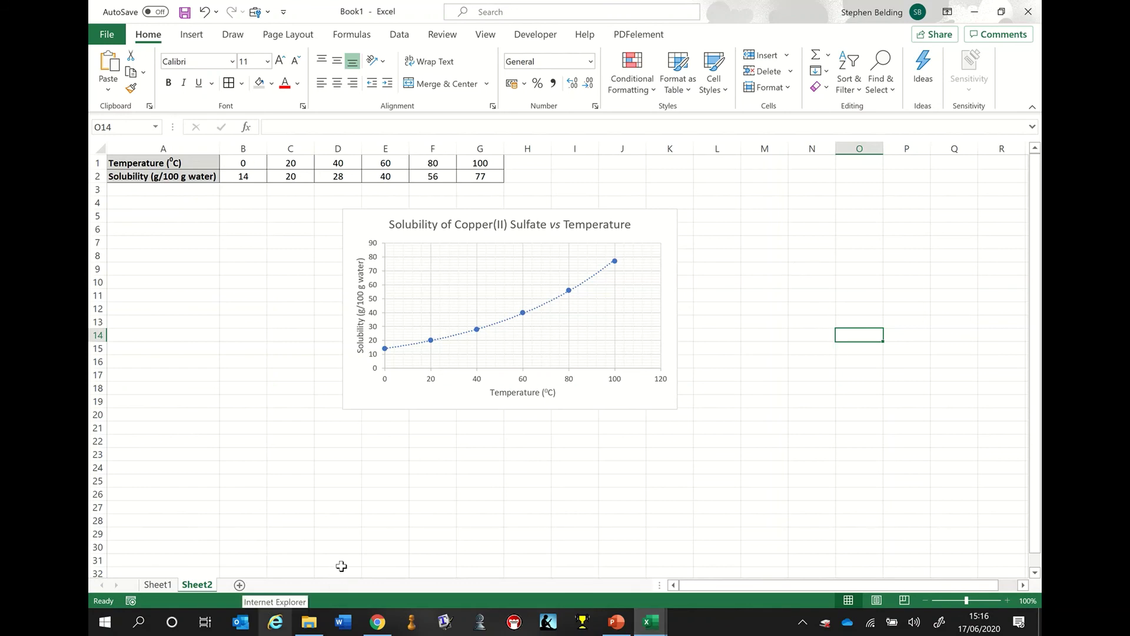
Move the solubility scatter chart from Sheet2 onto its own new chart sheet
click(653, 231)
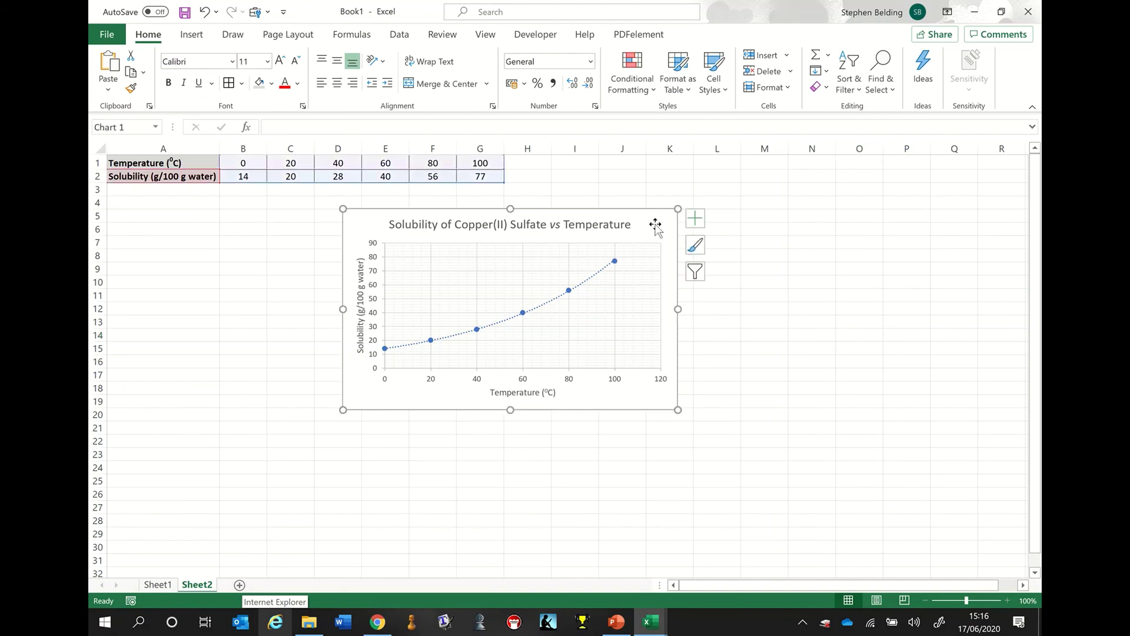
right_click(650, 224)
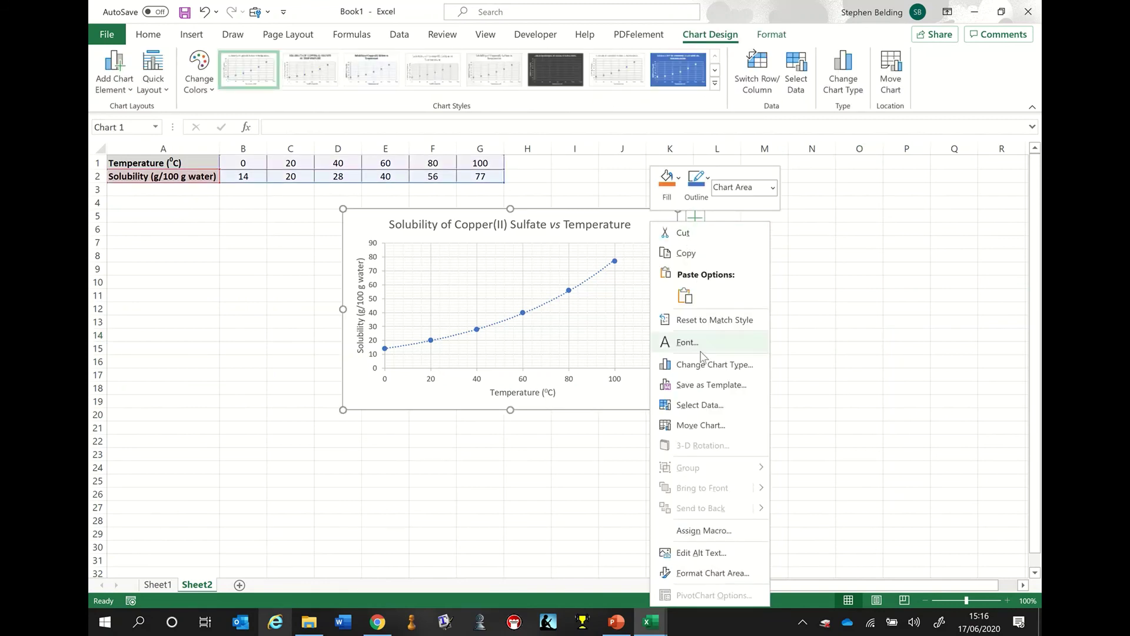
click(710, 428)
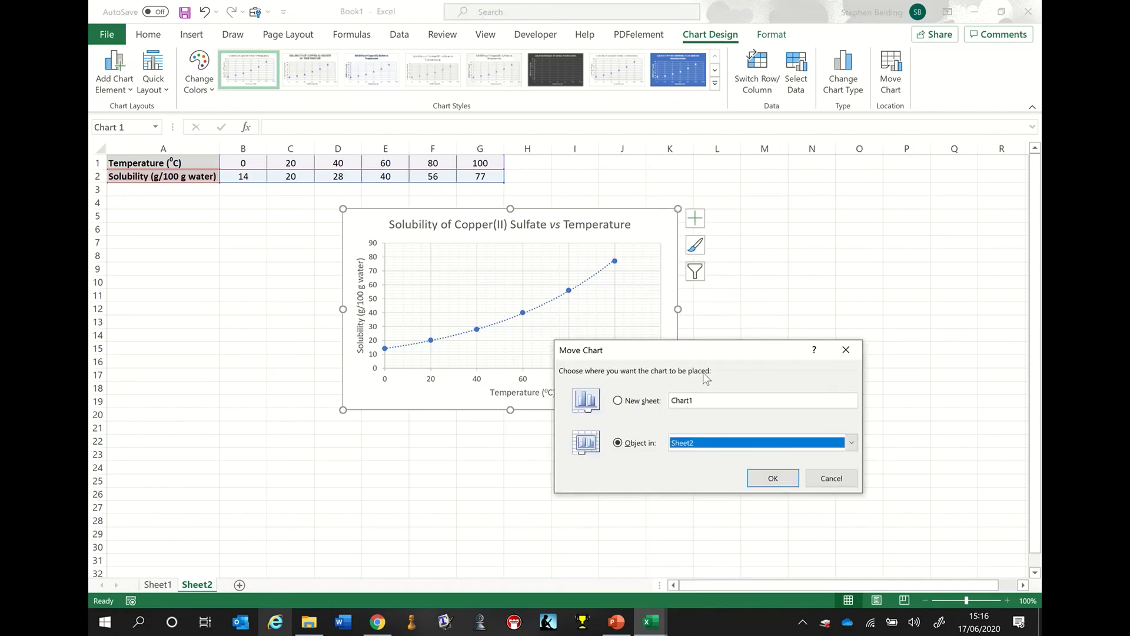
drag(674, 357, 809, 239)
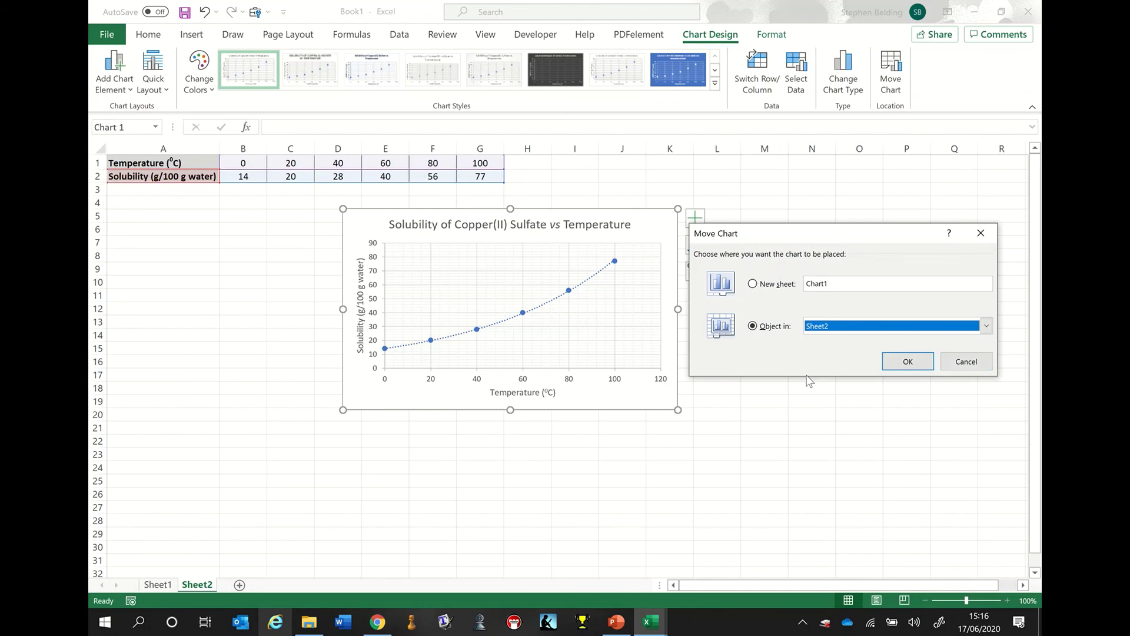
click(774, 286)
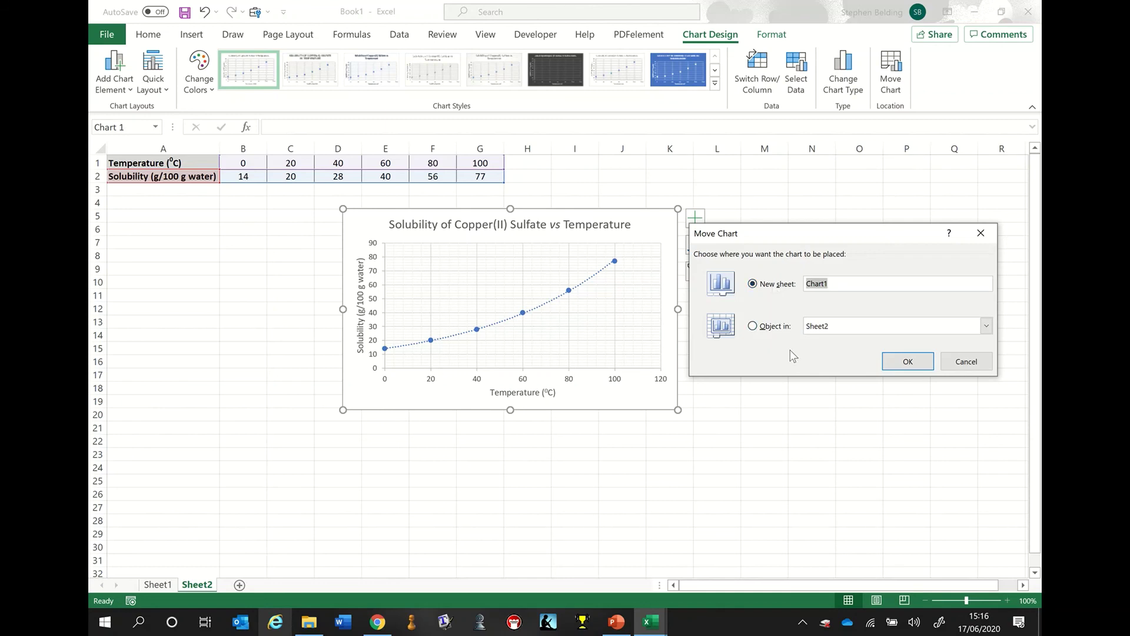
click(909, 362)
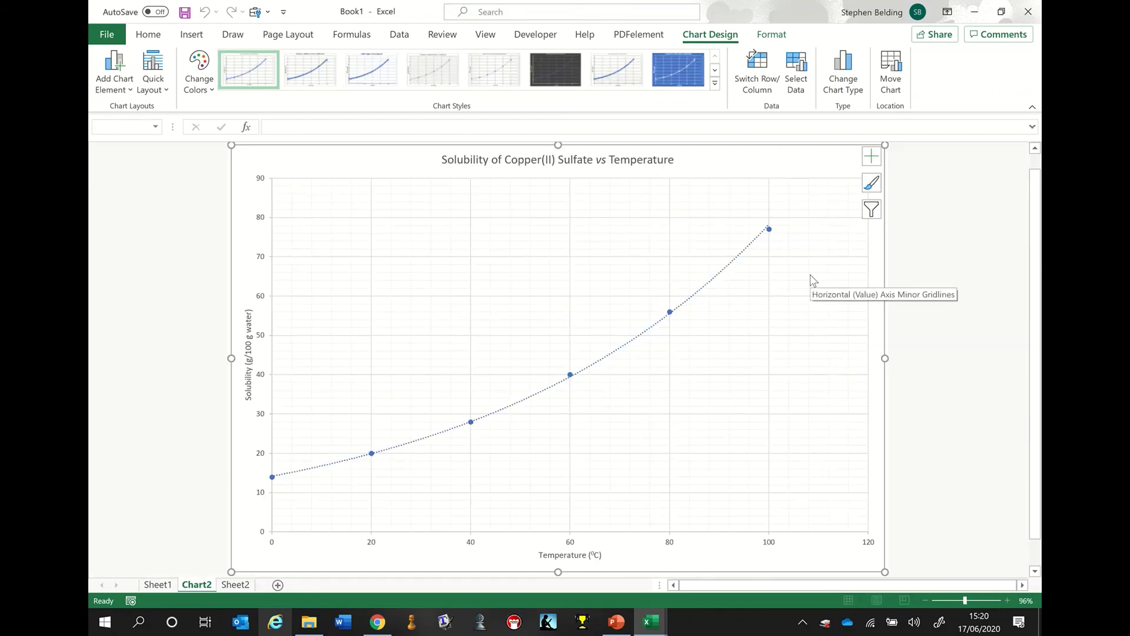
Deselect the chart, look at the data table on Sheet2, and return to the Chart2 sheet
click(940, 279)
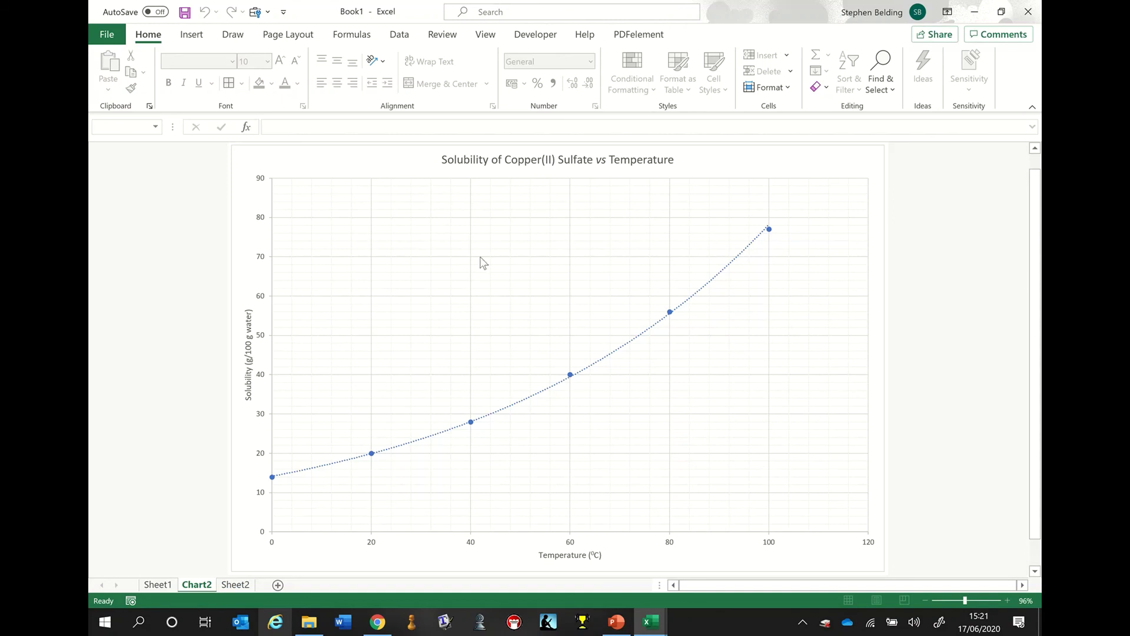
click(236, 587)
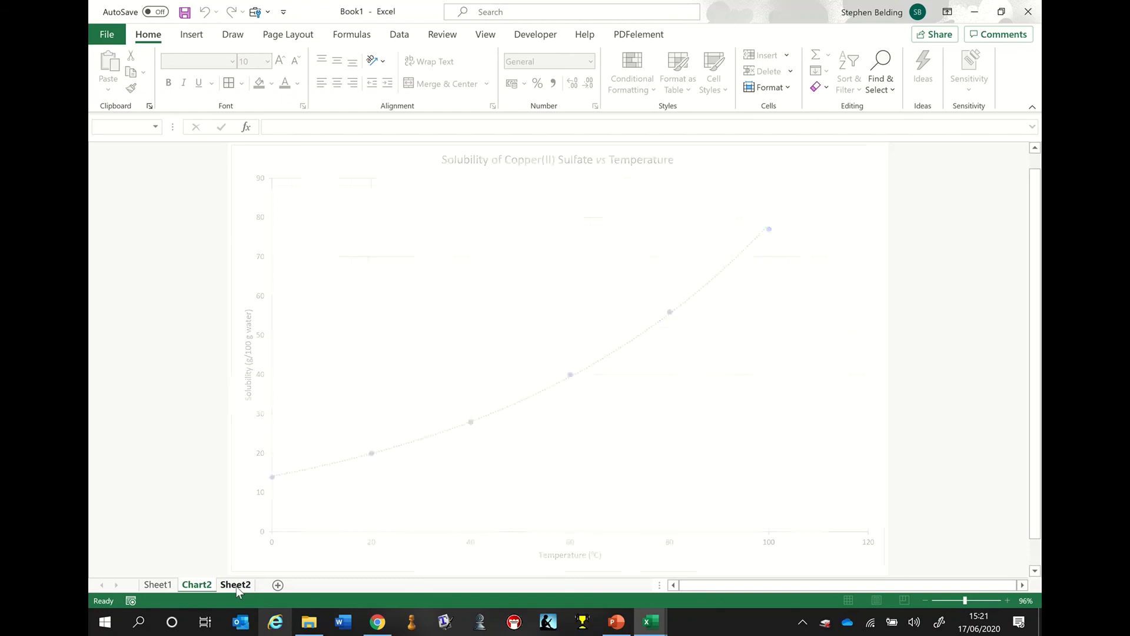
click(203, 588)
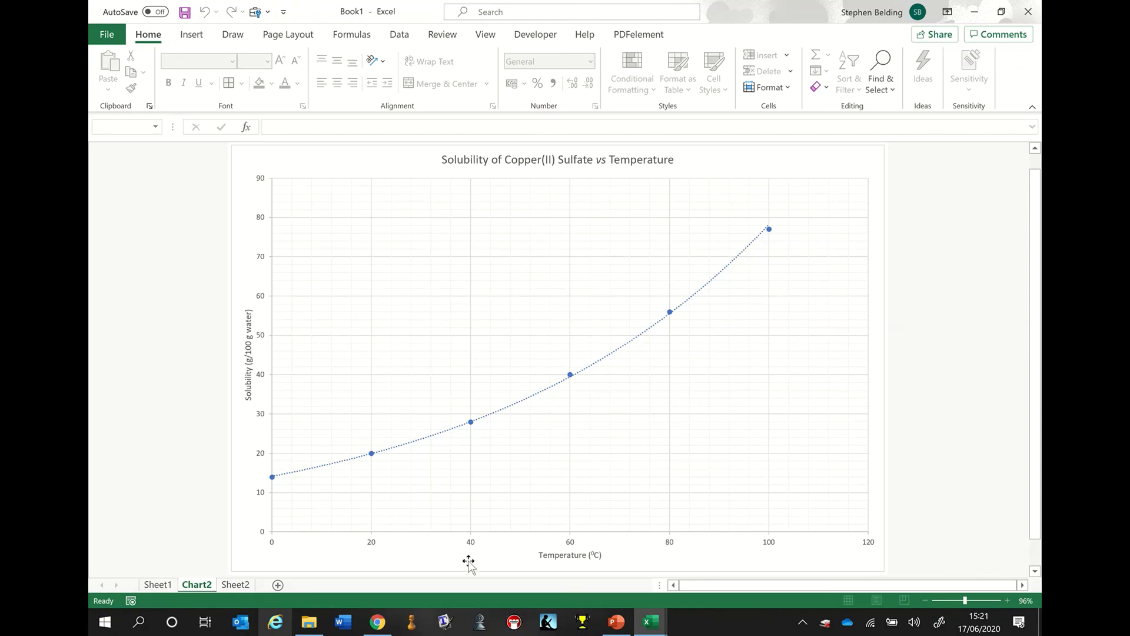